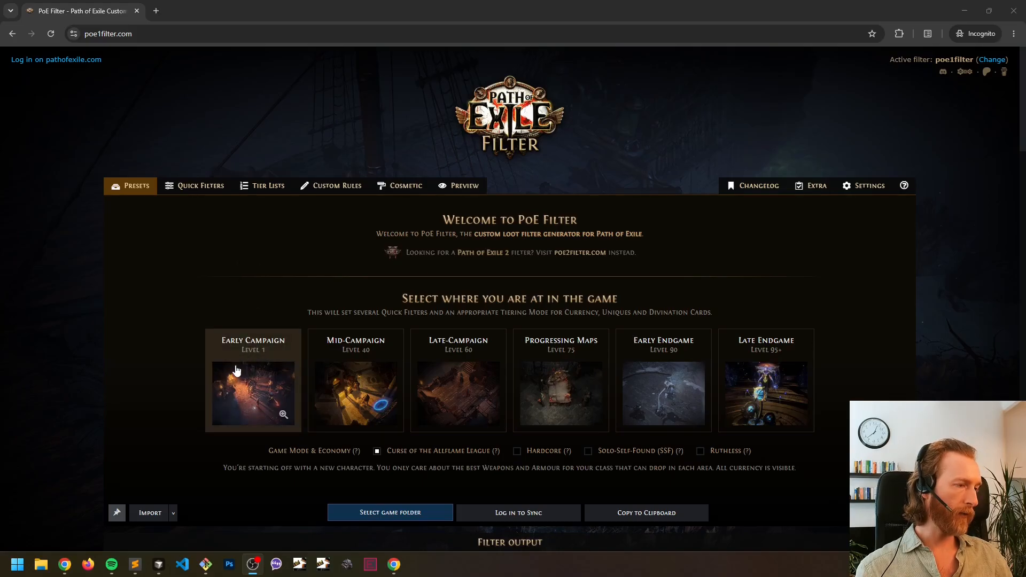
- Toggle the Curse of the Allflame League economy option off and back on
scroll(237, 371, down, 2)
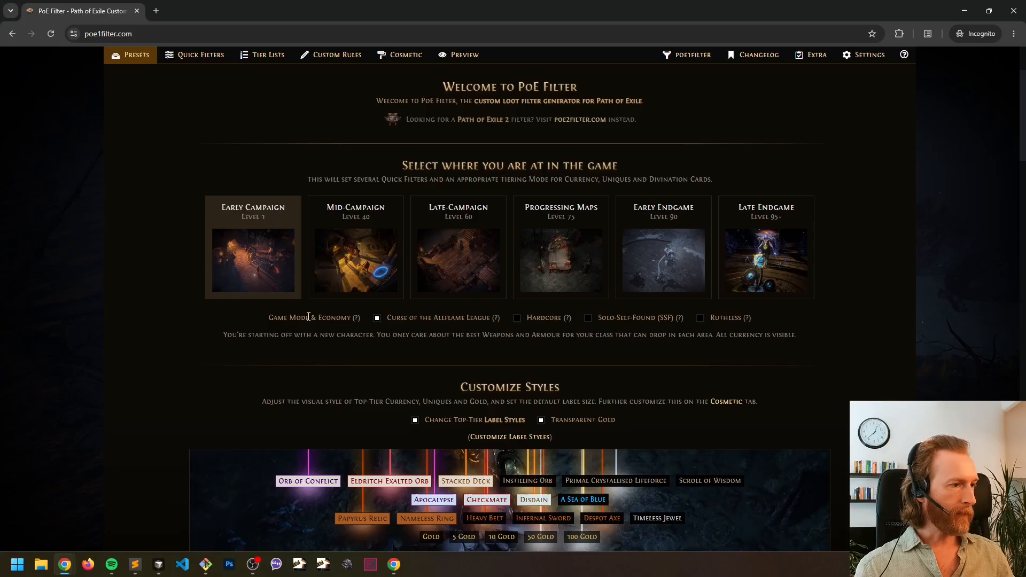
click(430, 321)
click(431, 321)
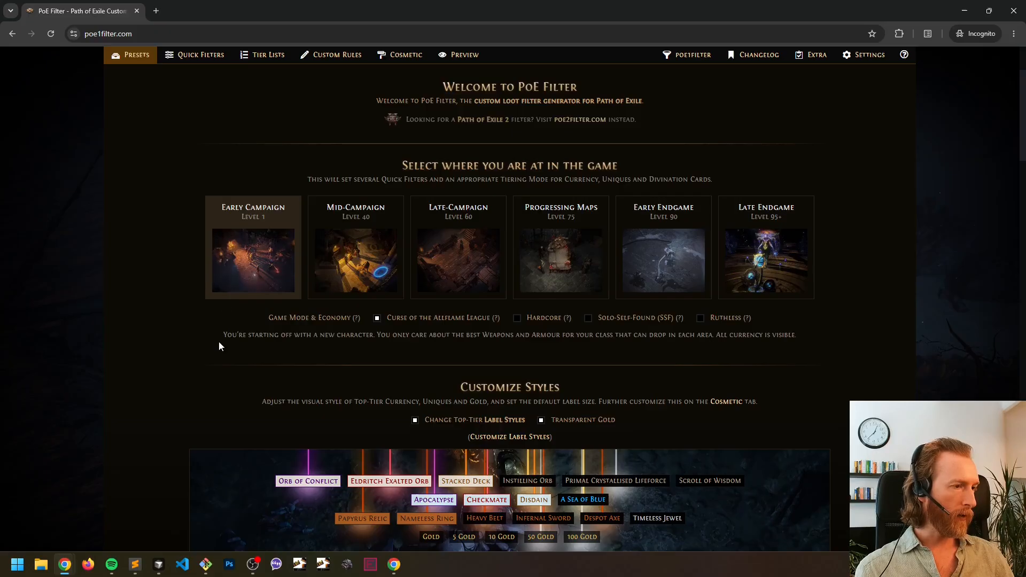
- Try different backgrounds for the label style preview and choose the mossy stone ground
scroll(219, 341, down, 4)
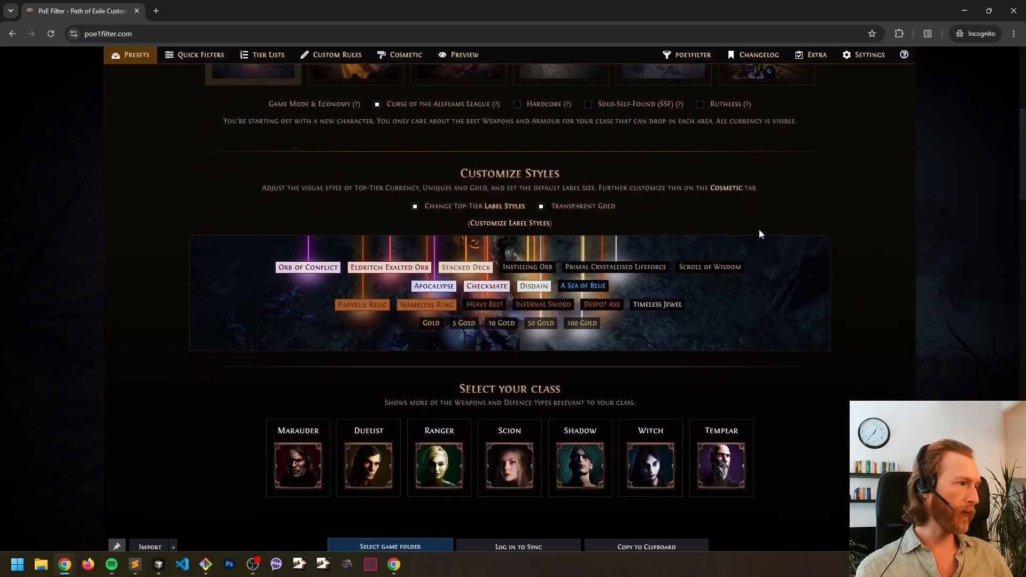
mouse_move(772, 273)
click(813, 341)
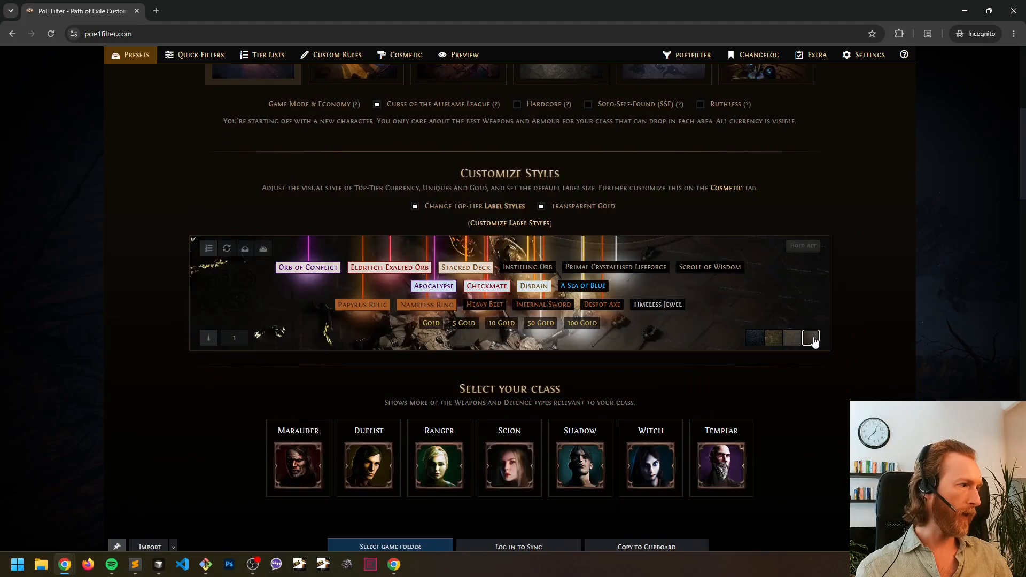
click(790, 342)
click(774, 343)
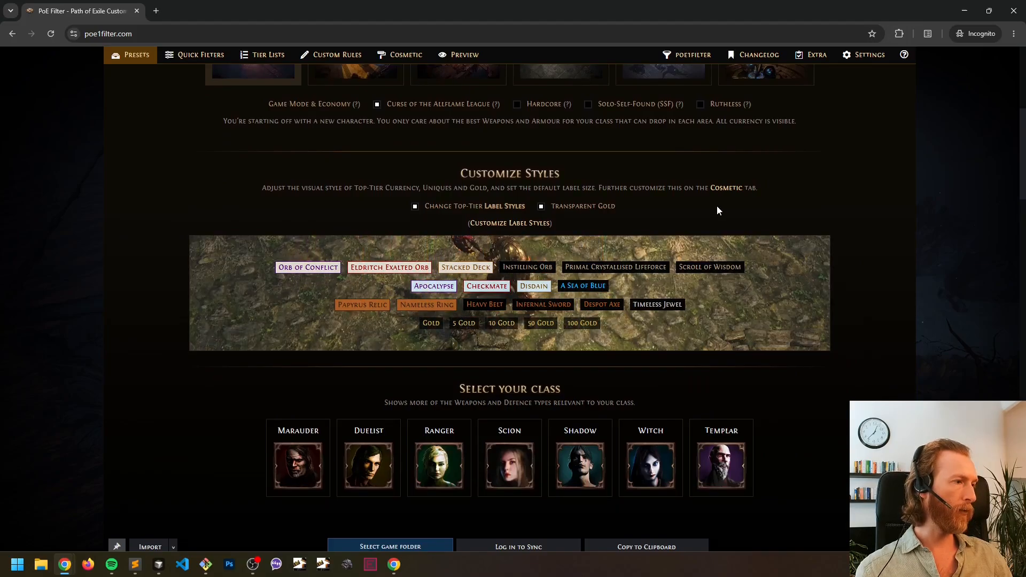
- Toggle the top-tier label styles off and on, and open their customization with label colors set to Accent, Tiered
click(429, 210)
click(450, 208)
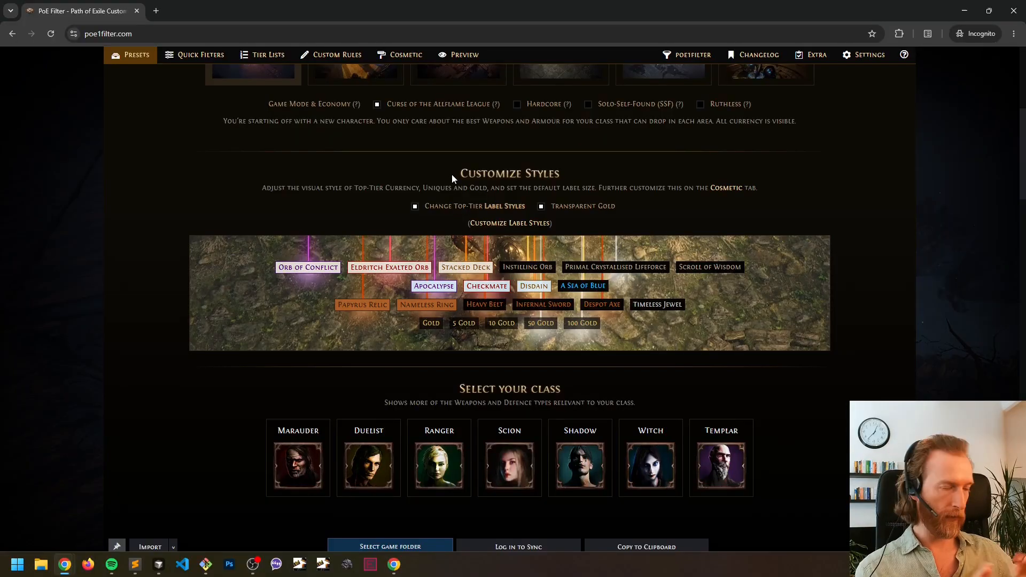
click(509, 223)
scroll(521, 256, down, 3)
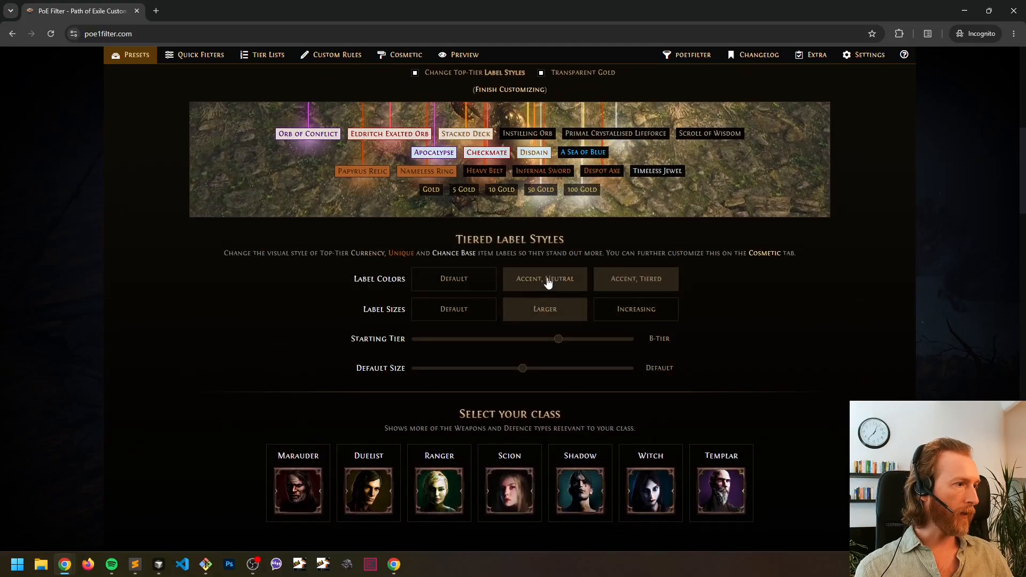
click(463, 282)
click(539, 287)
click(644, 284)
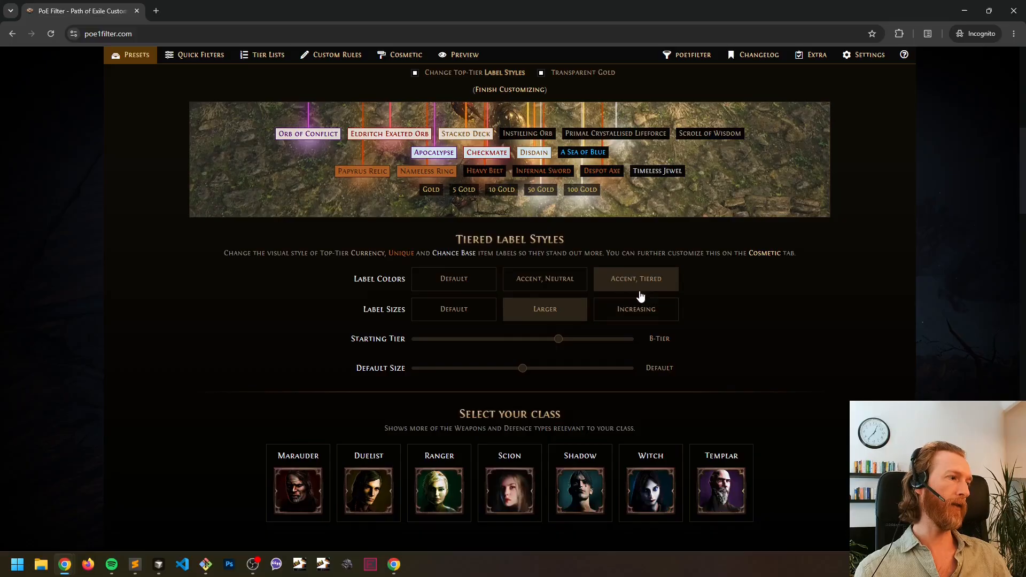
- Set the label sizes to Larger and the starting tier to C-Tier, leaving the default size at Default
click(633, 310)
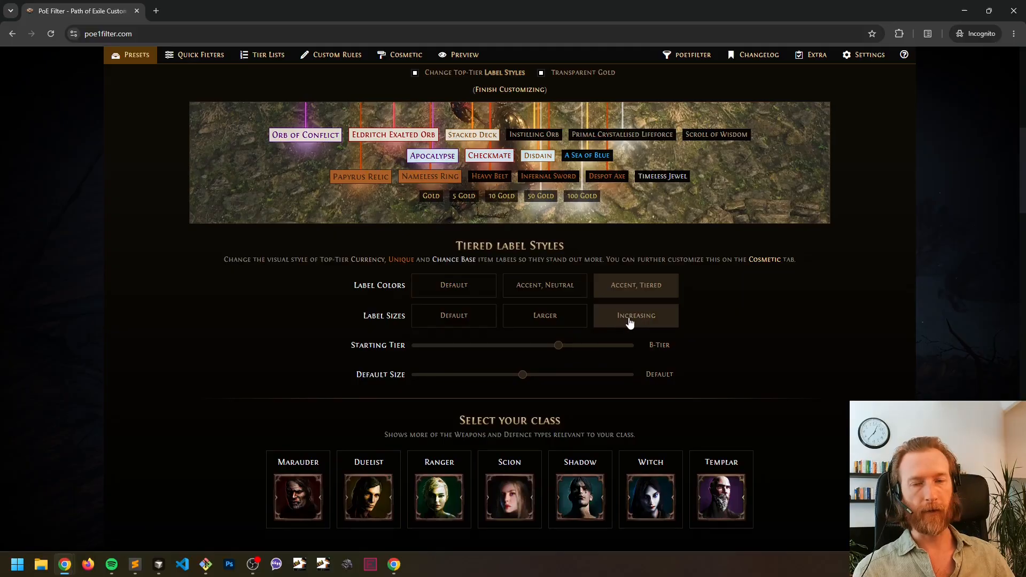
click(549, 324)
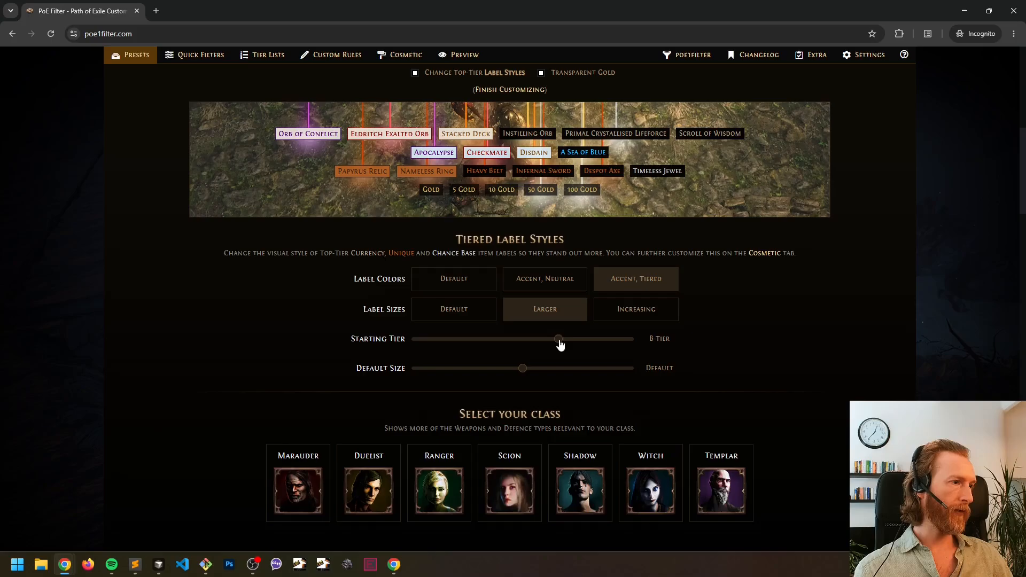
drag(562, 346, 657, 355)
mouse_move(524, 374)
mouse_down()
mouse_move(630, 376)
mouse_move(476, 384)
mouse_move(536, 376)
mouse_up()
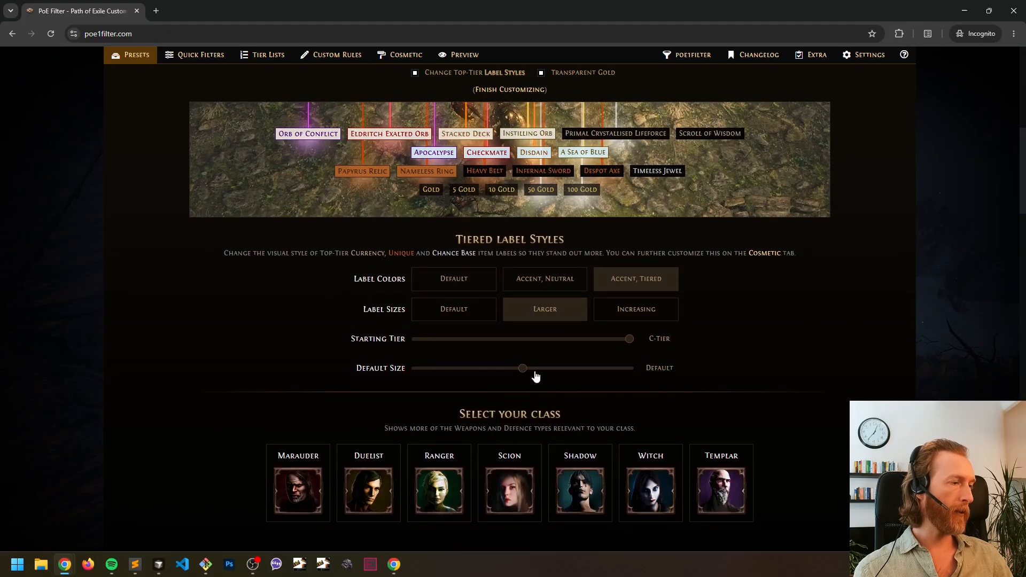
- Open the cosmetic settings and examine the drop tier styles for currency, including the S-Tier example label
scroll(691, 257, up, 3)
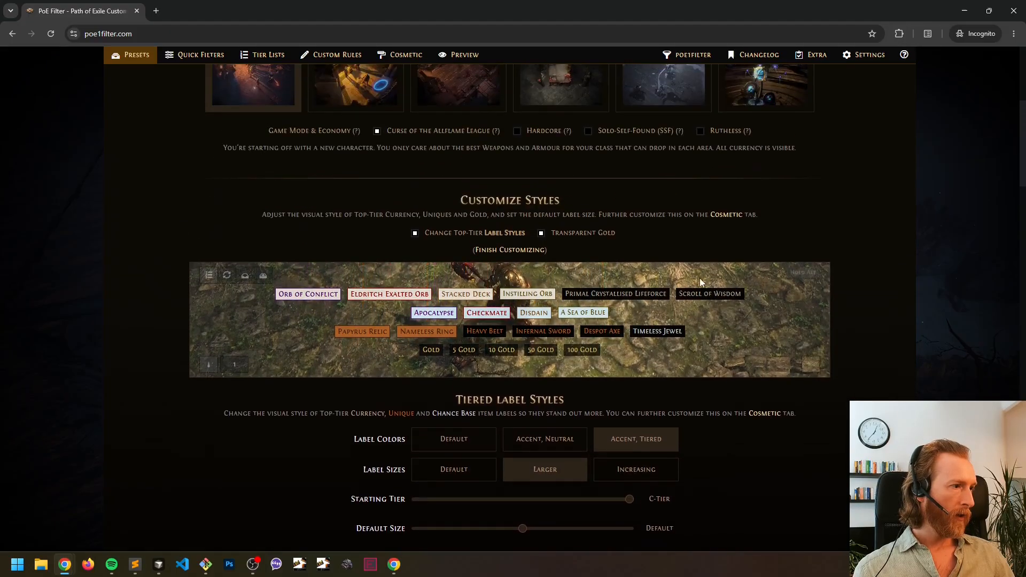
click(766, 413)
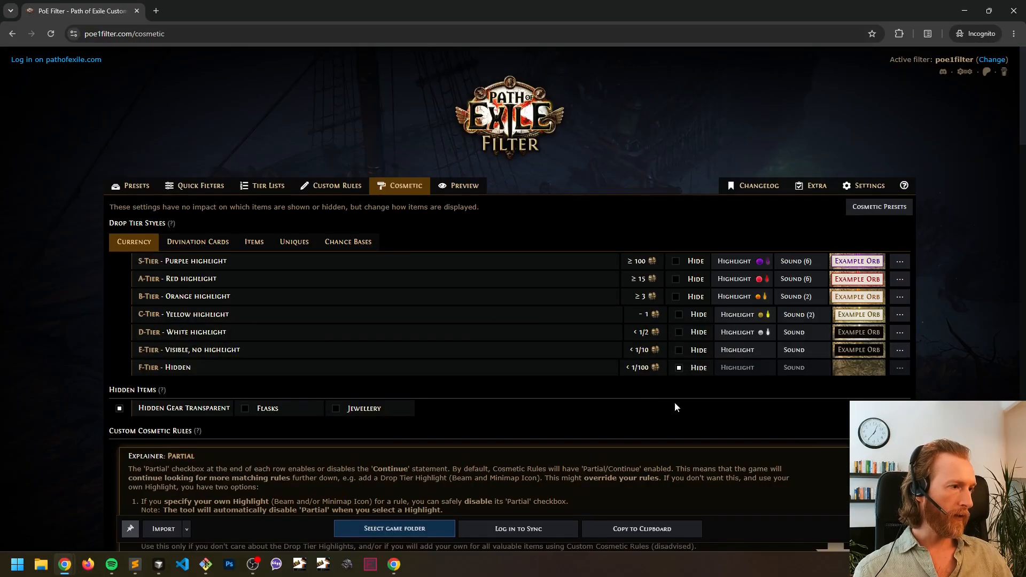
click(862, 263)
click(861, 263)
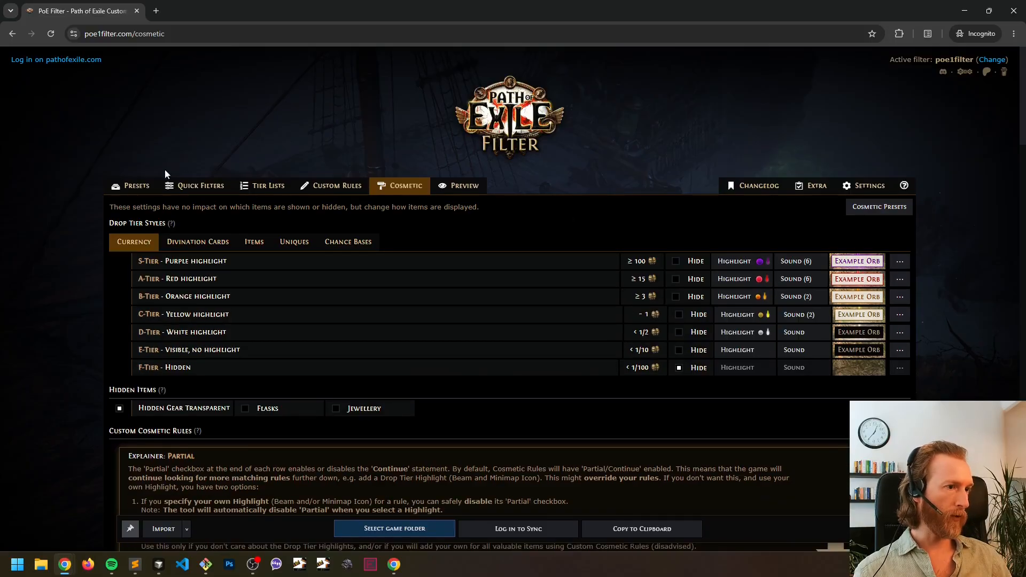
- Return to the presets and select Witch as the class
click(133, 185)
scroll(110, 277, down, 6)
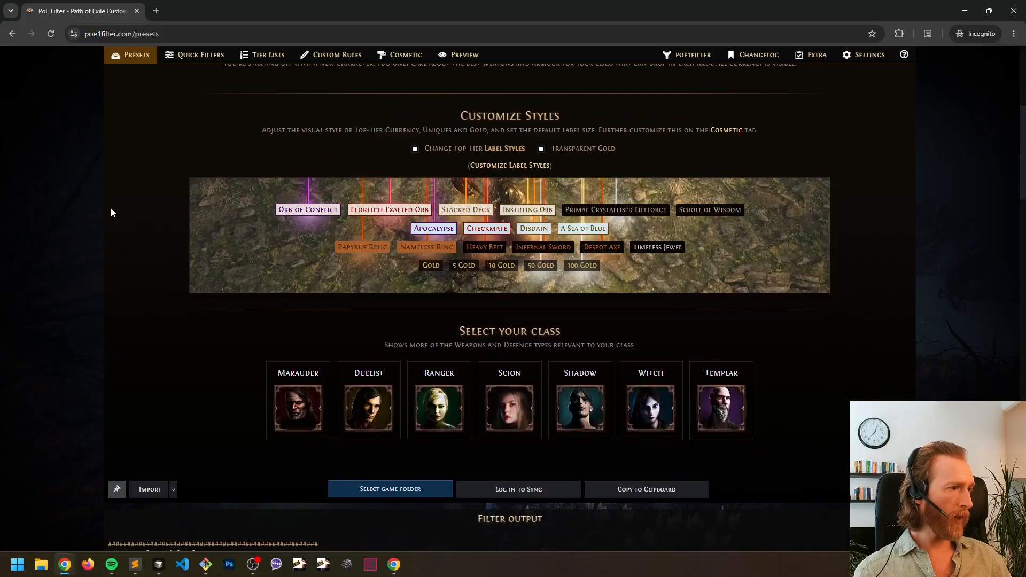
scroll(111, 213, down, 1)
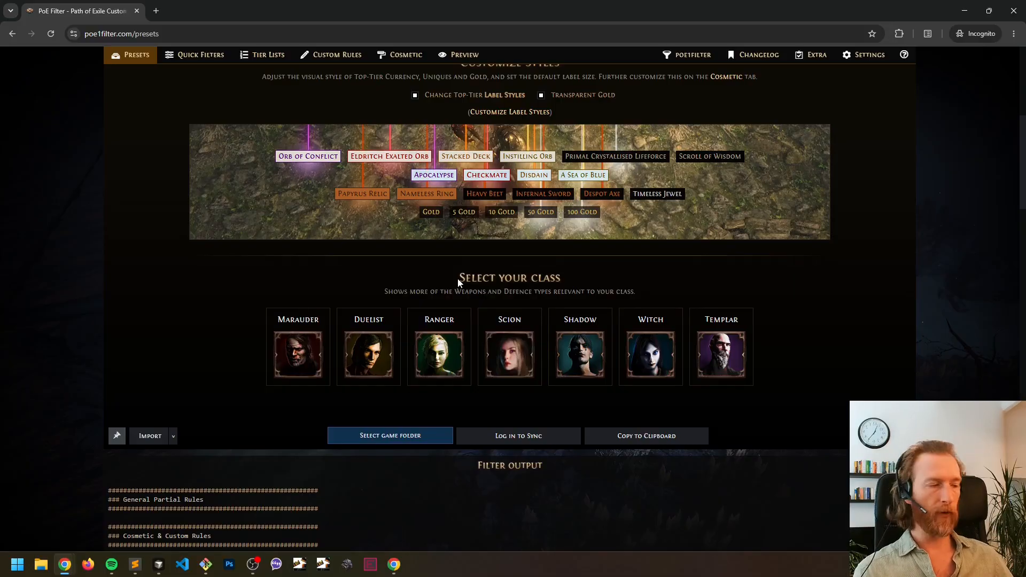
click(643, 353)
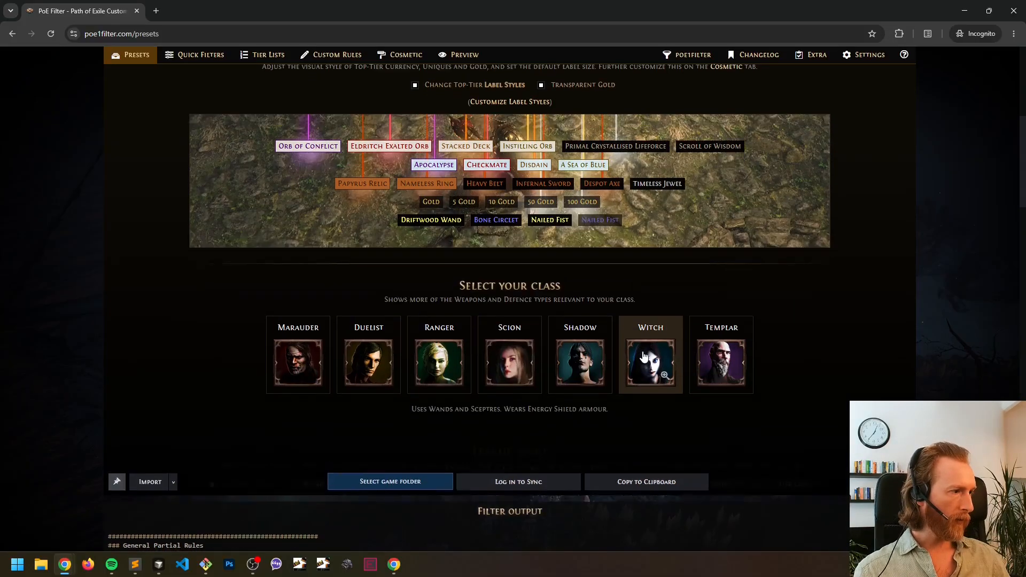
- Remove Sceptres from the League Start leveling gear so that only Wands is selected
scroll(644, 353, down, 2)
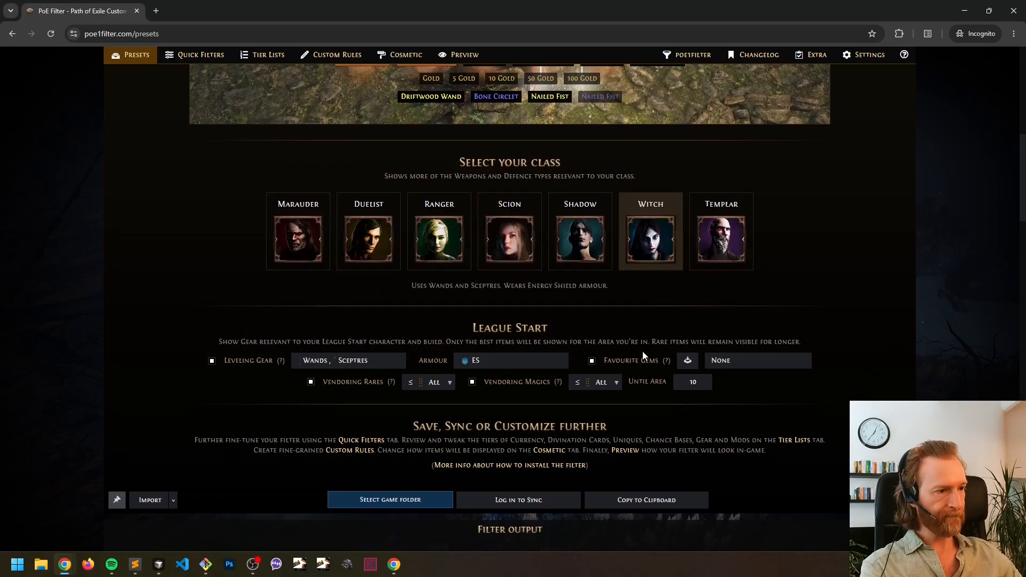
click(339, 359)
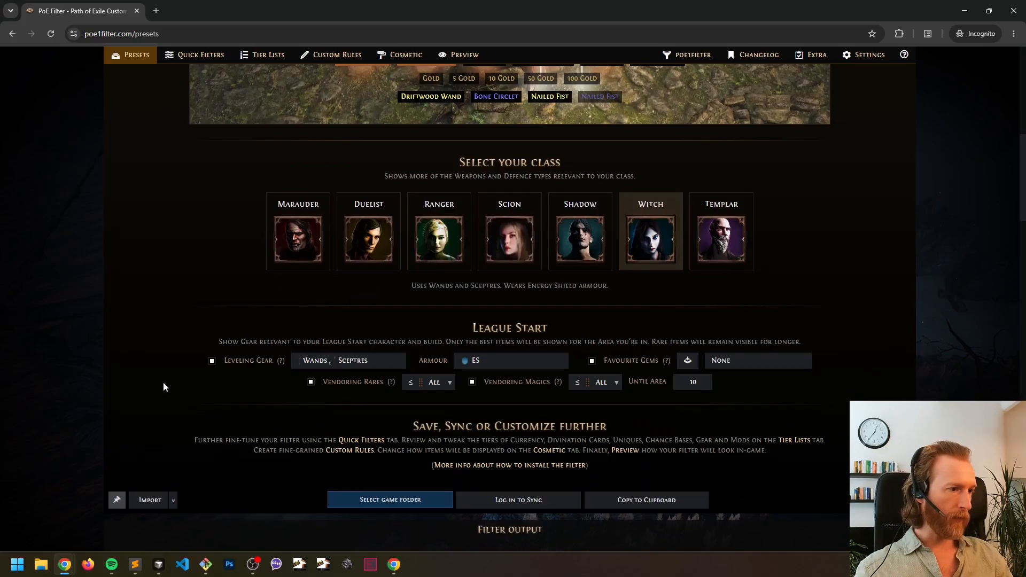
click(340, 360)
scroll(356, 396, down, 2)
scroll(351, 402, down, 1)
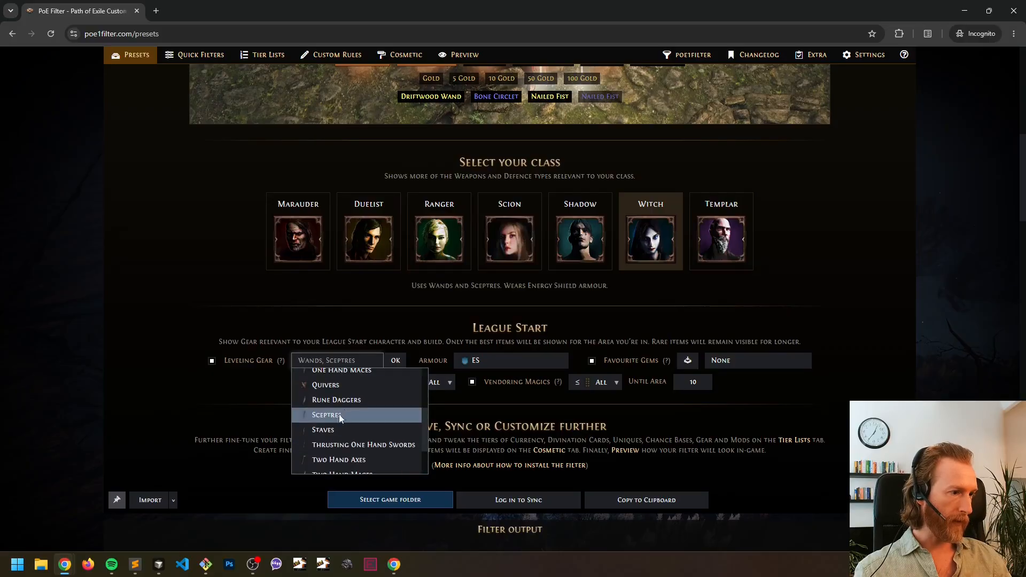
click(339, 416)
click(396, 360)
- Add Arm and Arm/ES to the League Start armour types alongside ES
click(479, 364)
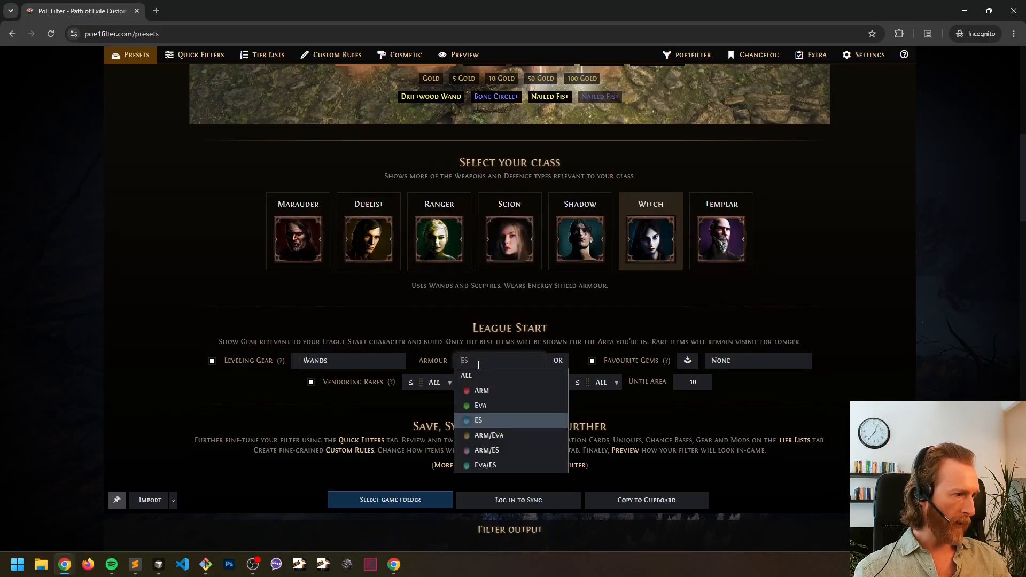
click(495, 392)
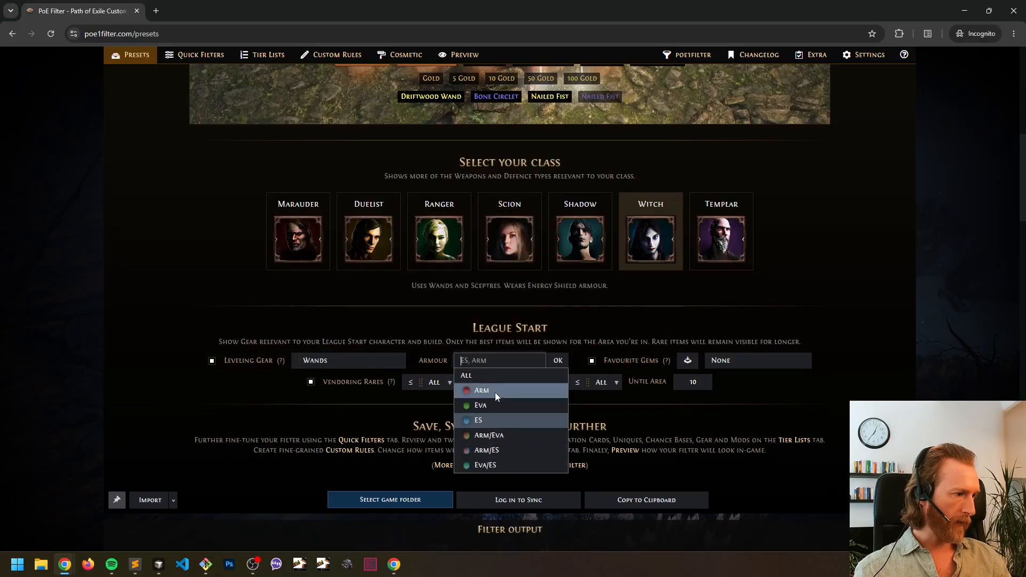
click(493, 453)
click(558, 361)
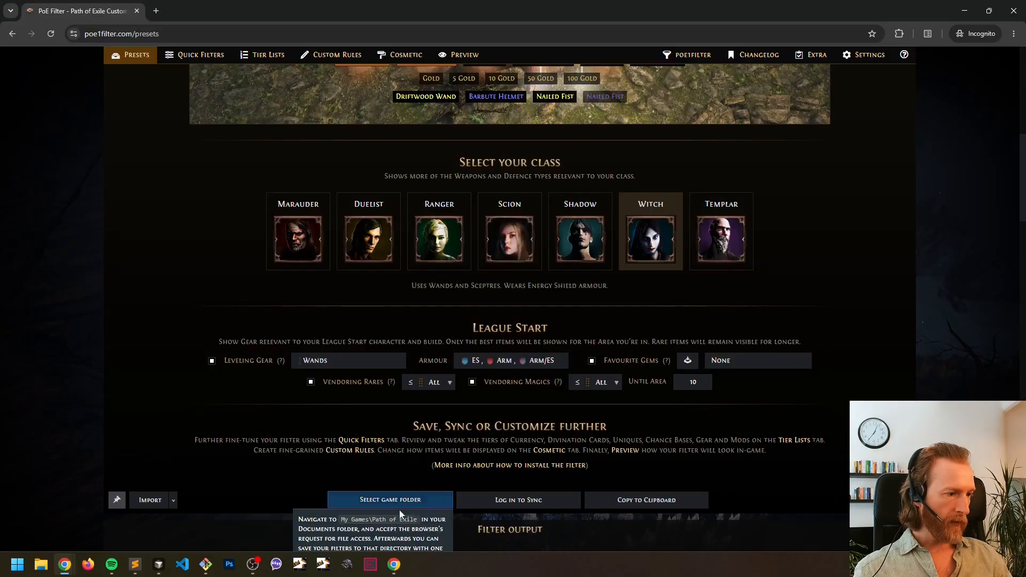
- Switch to the pobb.in Holy Flame Totem Elementalist build, copy its full Notes text, and return to the filter site
click(136, 566)
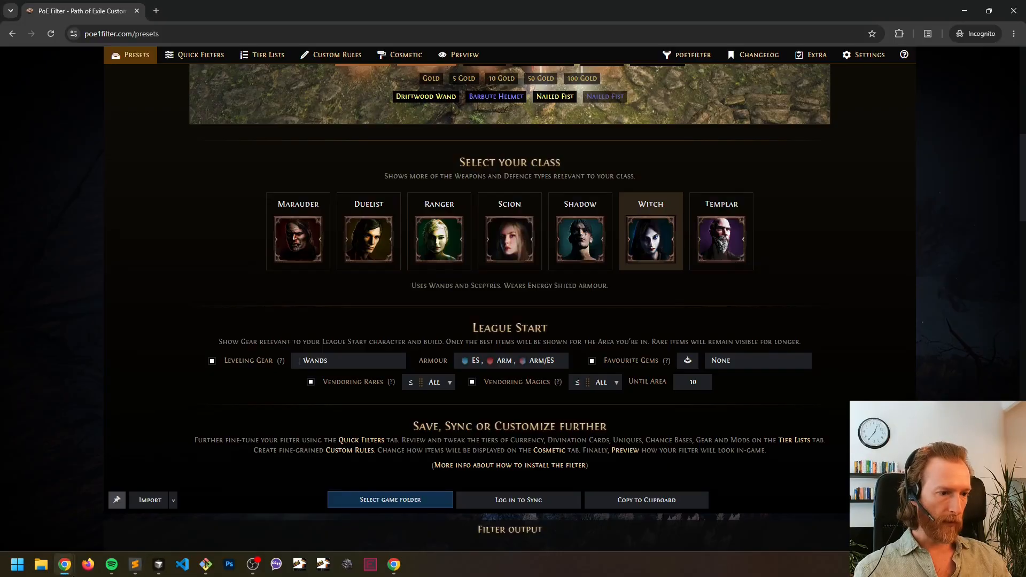
mouse_move(64, 564)
click(39, 507)
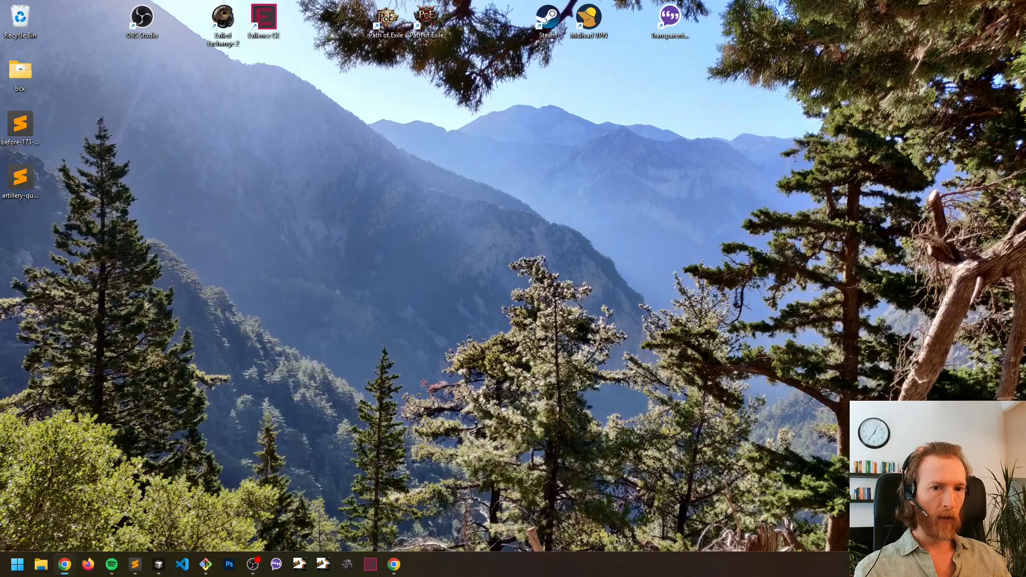
drag(0, 347, 518, 1)
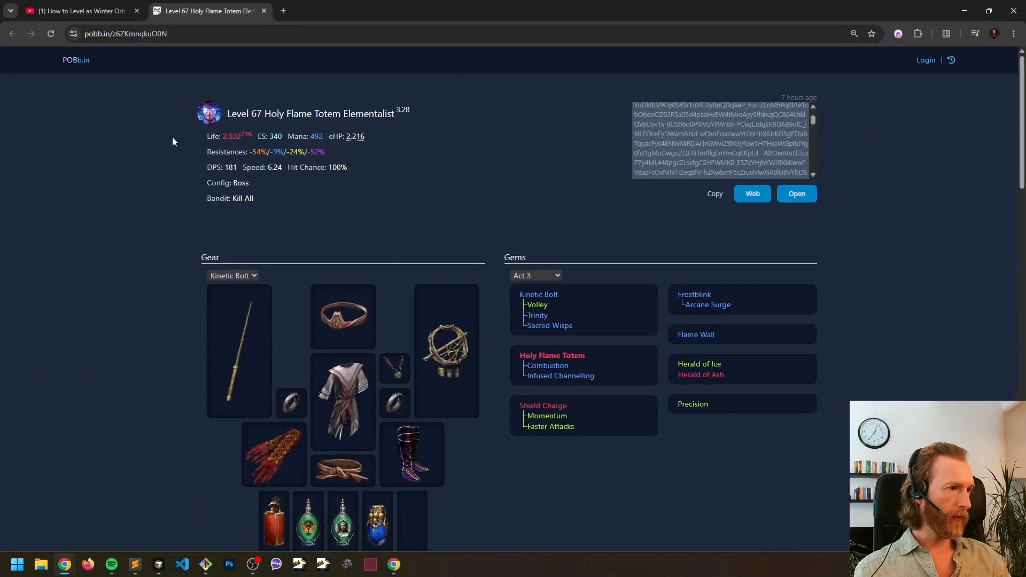
scroll(172, 138, down, 1)
drag(1022, 118, 1010, 312)
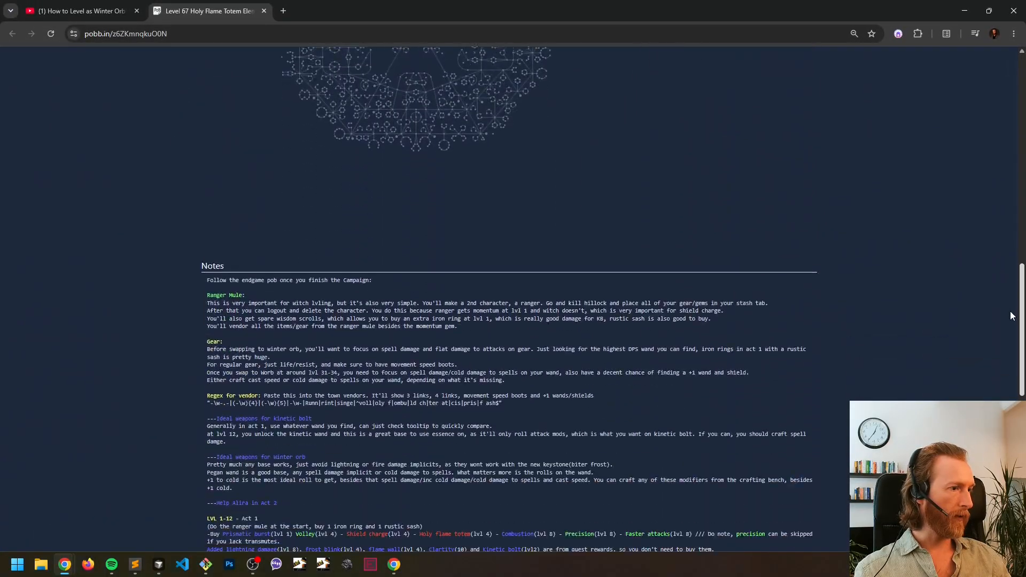
scroll(395, 217, down, 3)
drag(212, 99, 293, 448)
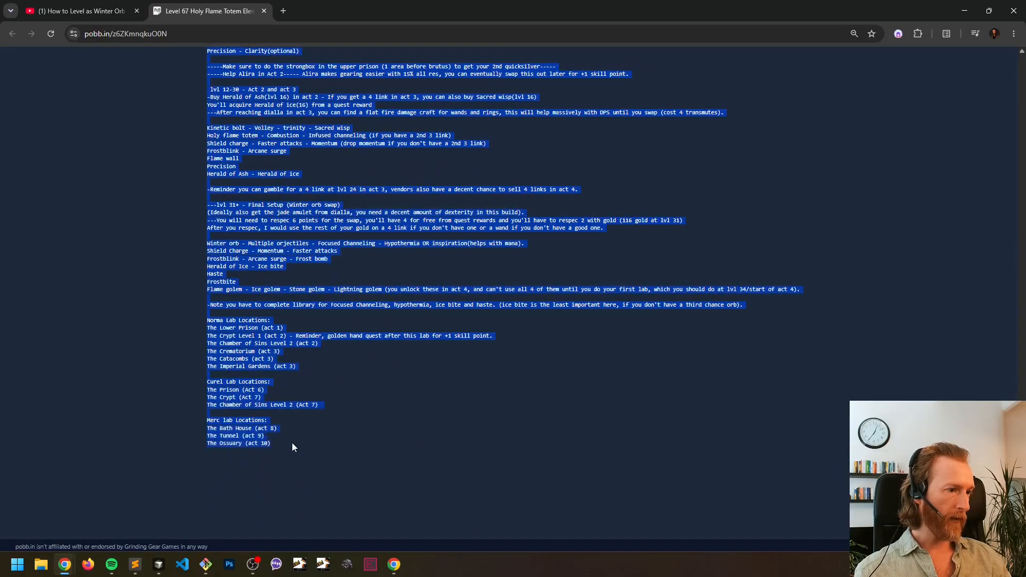
click(967, 12)
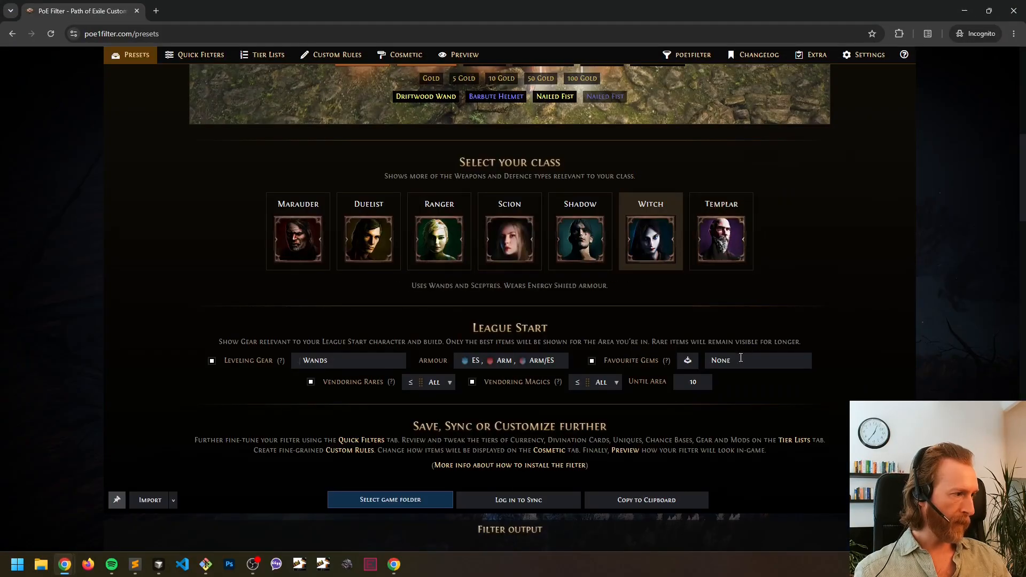
- Bulk import the favourite gems by pasting the copied build notes and confirming the detected gems
click(688, 362)
key(ctrl+v)
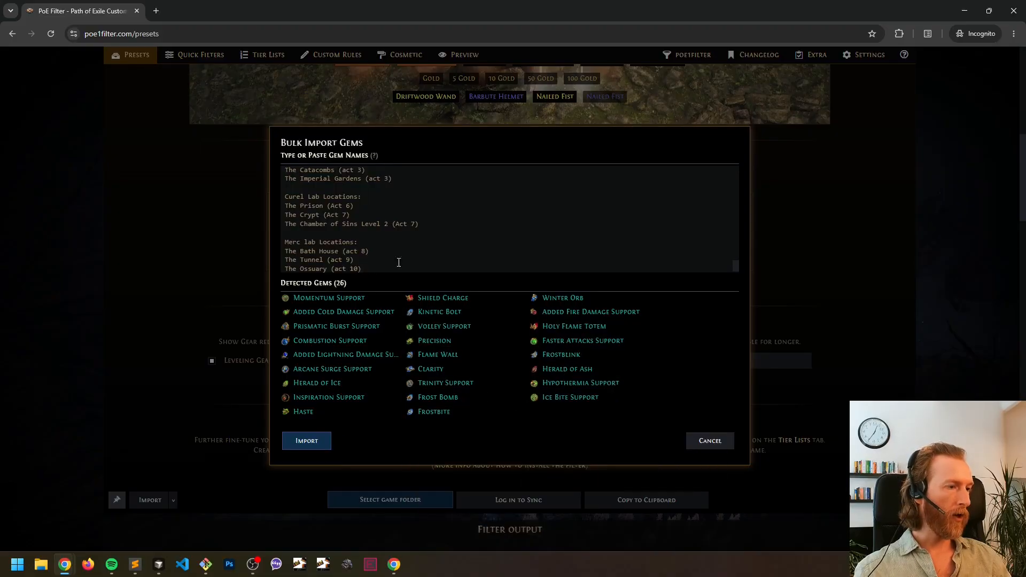
click(309, 442)
scroll(809, 344, up, 2)
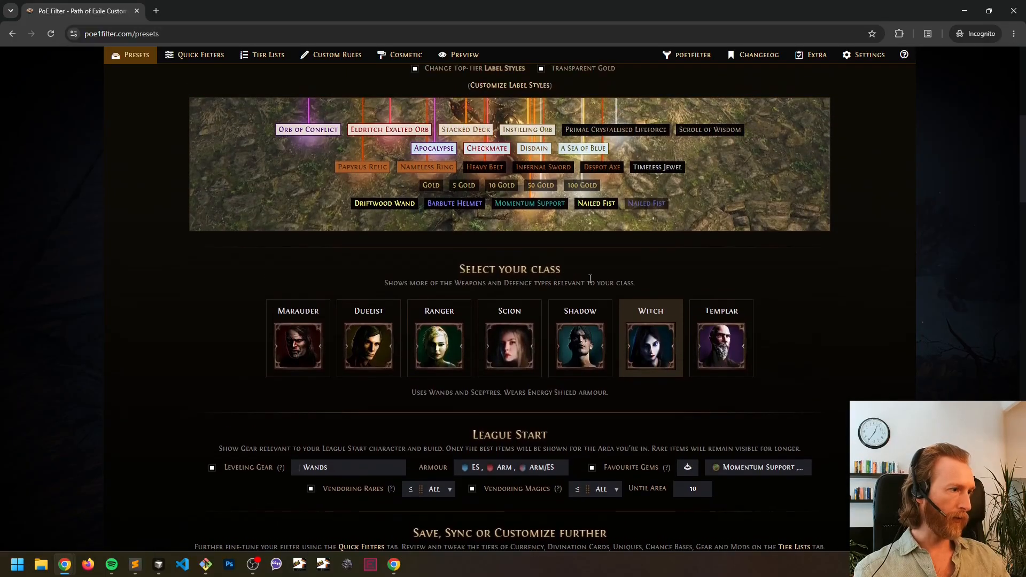
scroll(850, 353, up, 2)
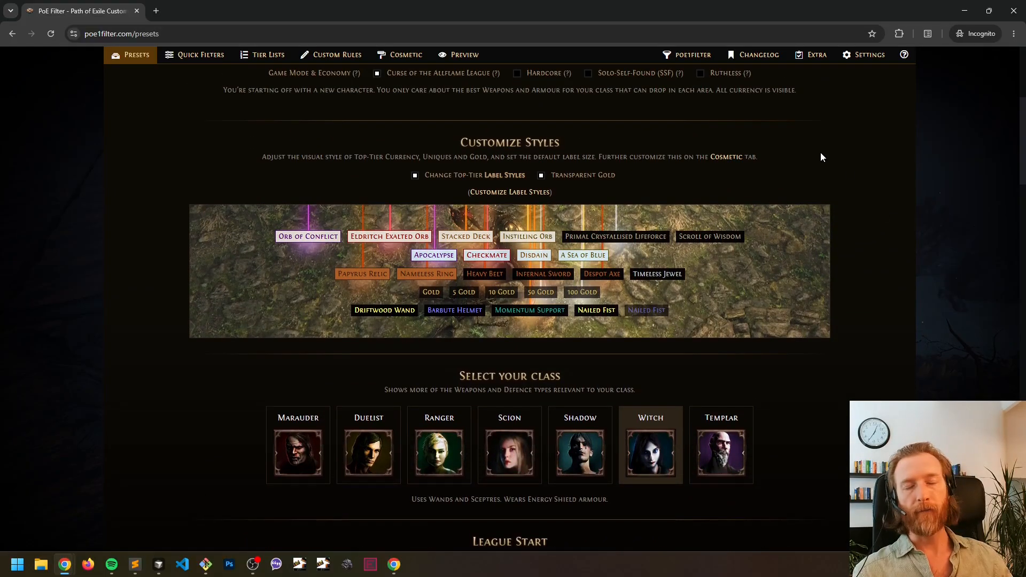
- Open the Quest & Gem Tracker and briefly show all quests before returning to the default quest list
click(812, 55)
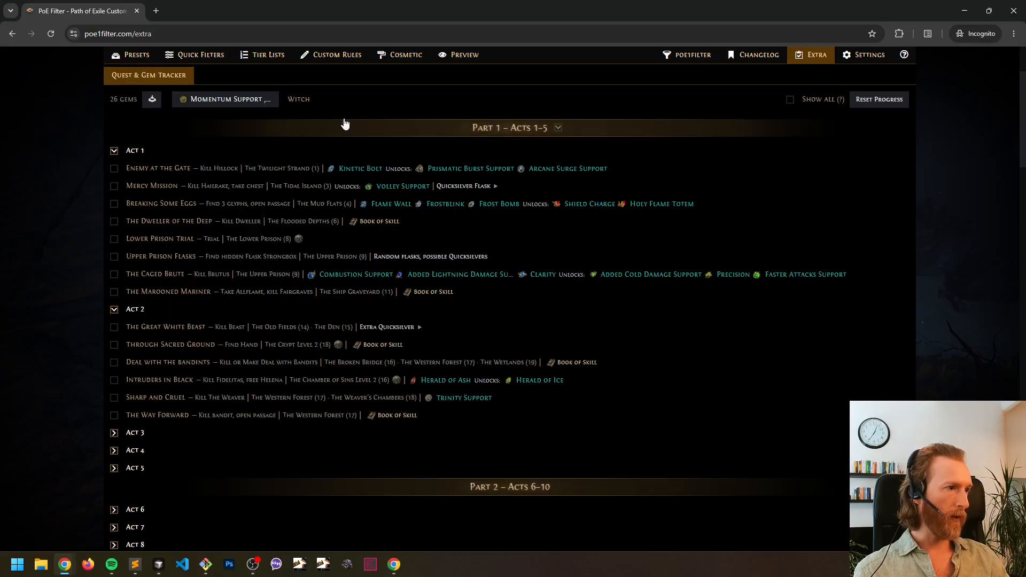
click(791, 100)
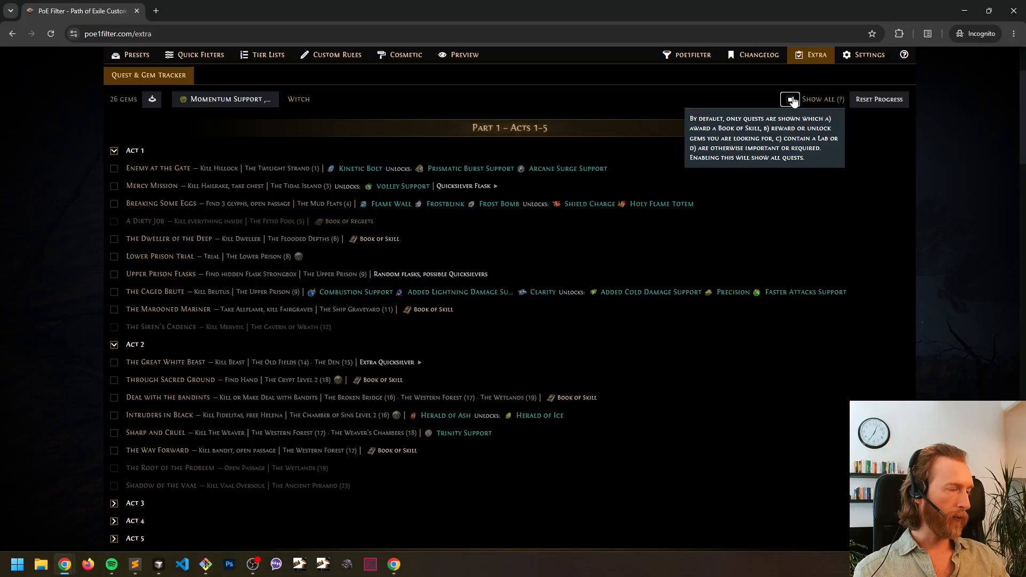
click(792, 101)
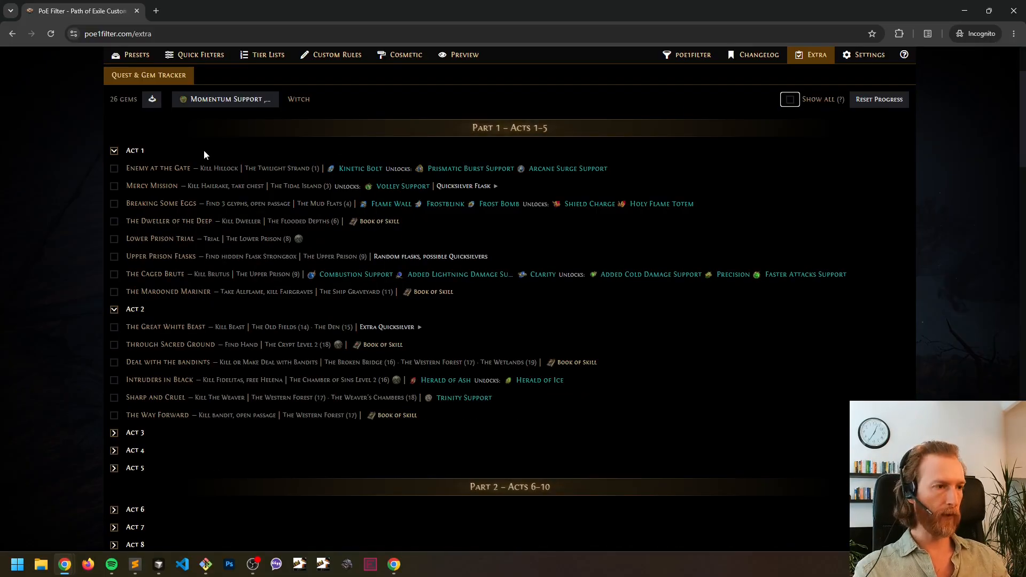
- Mark all Act 1 quests as completed, from Enemy at the Gate through The Marooned Mariner
click(114, 168)
click(114, 186)
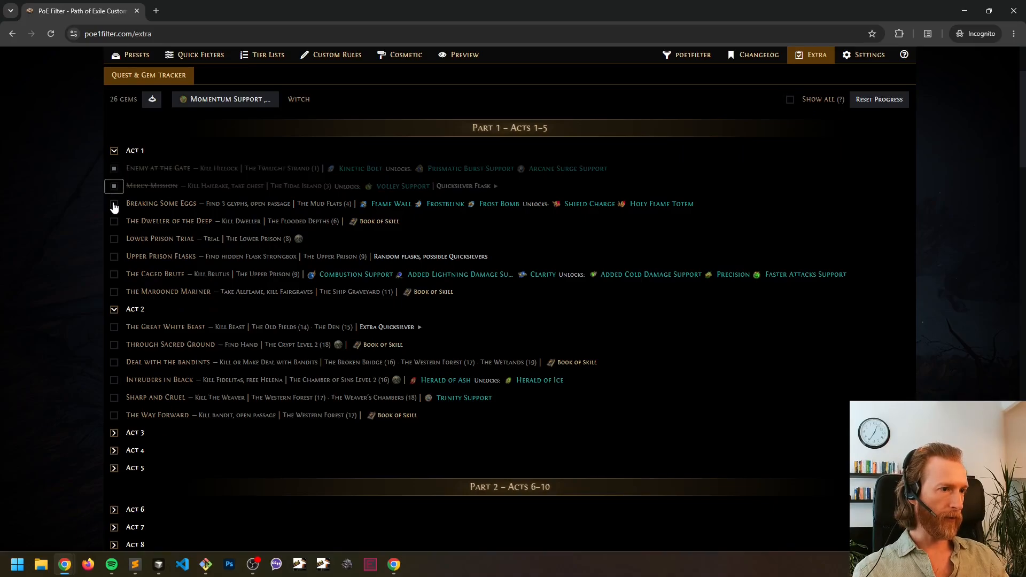
click(114, 204)
click(114, 221)
click(114, 239)
click(114, 256)
click(114, 274)
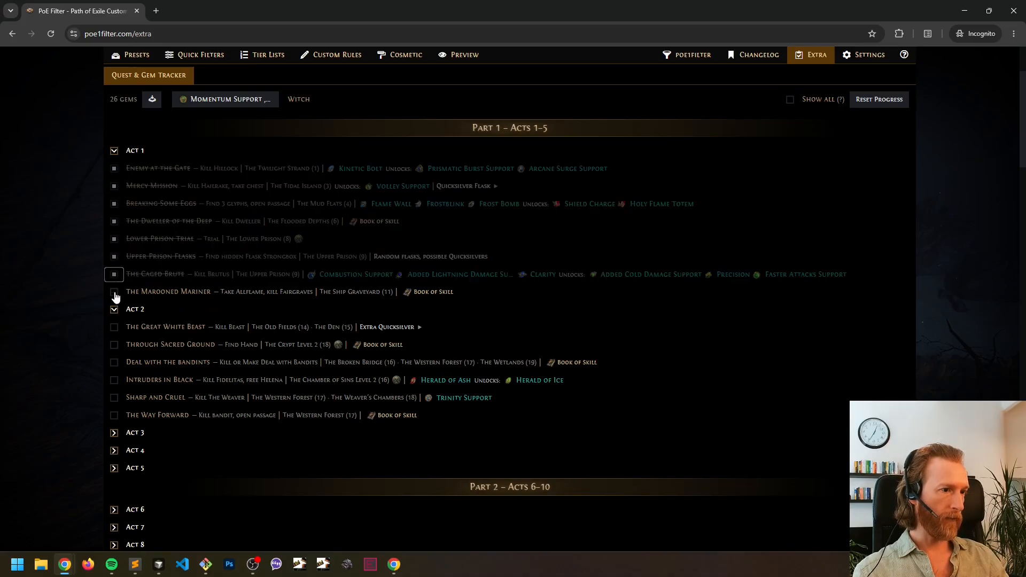
click(114, 291)
- Mark the Act 2 quests from The Great White Beast through Sharp and Cruel as completed
click(114, 186)
click(114, 203)
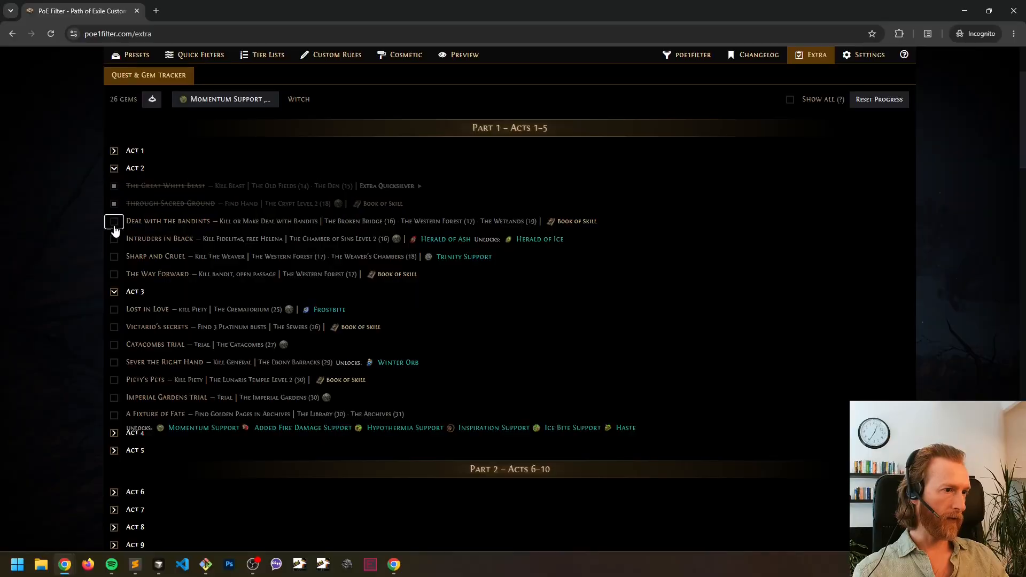
click(114, 221)
click(113, 239)
click(115, 257)
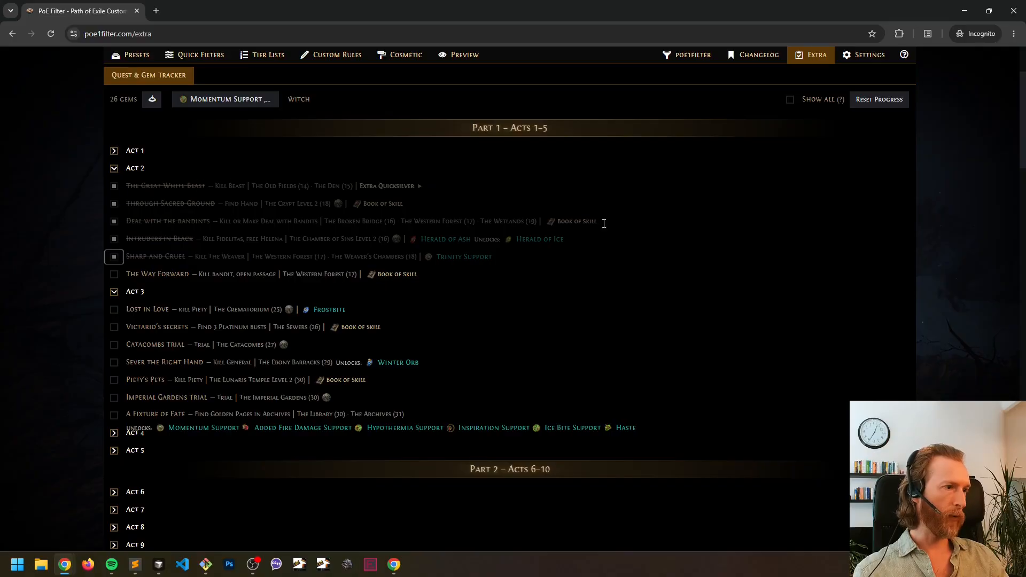
- Return to the presets and inspect the Vendoring Rares size options under League Start, keeping All
click(137, 57)
scroll(155, 195, down, 9)
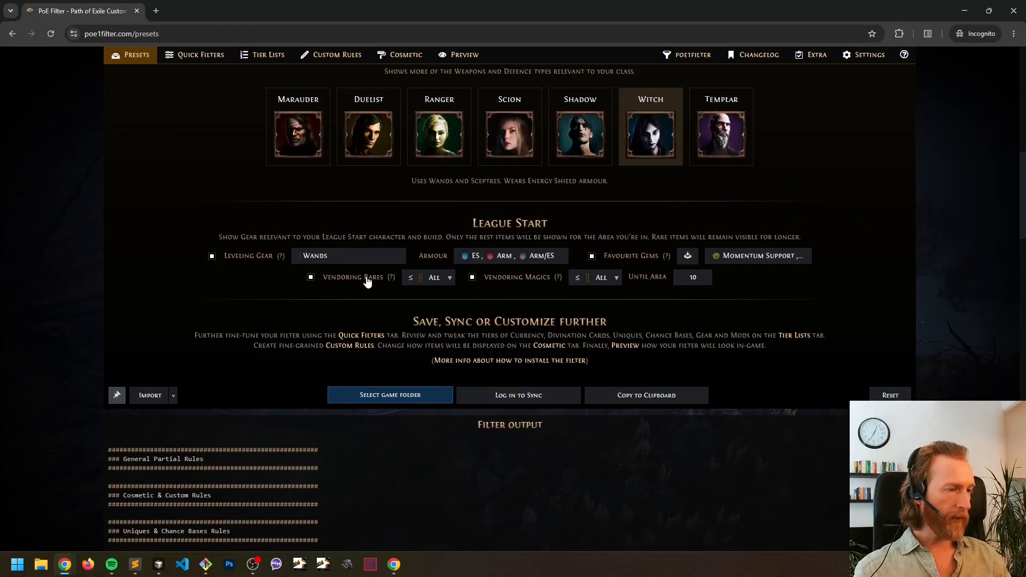
scroll(364, 398, up, 3)
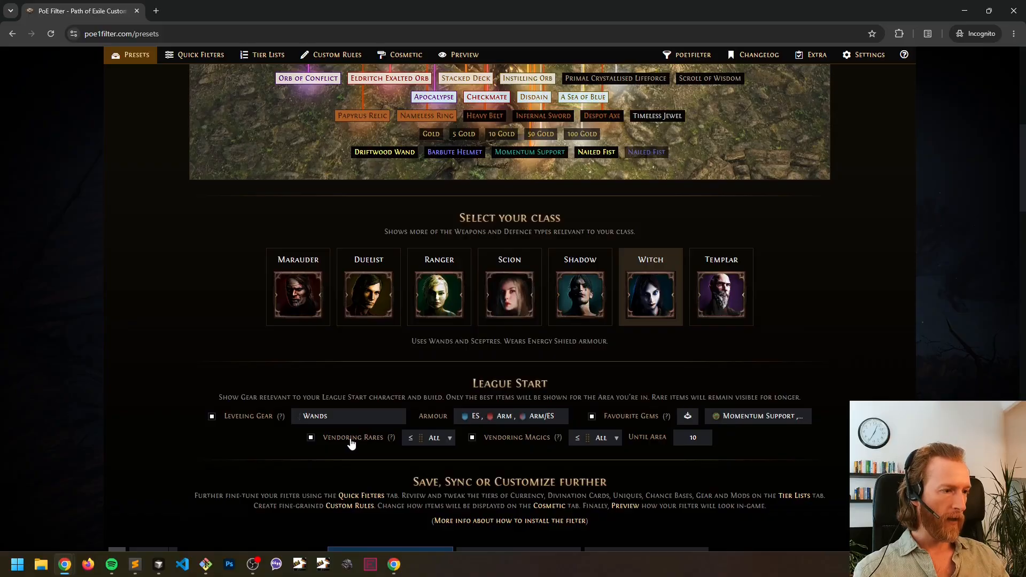
click(434, 438)
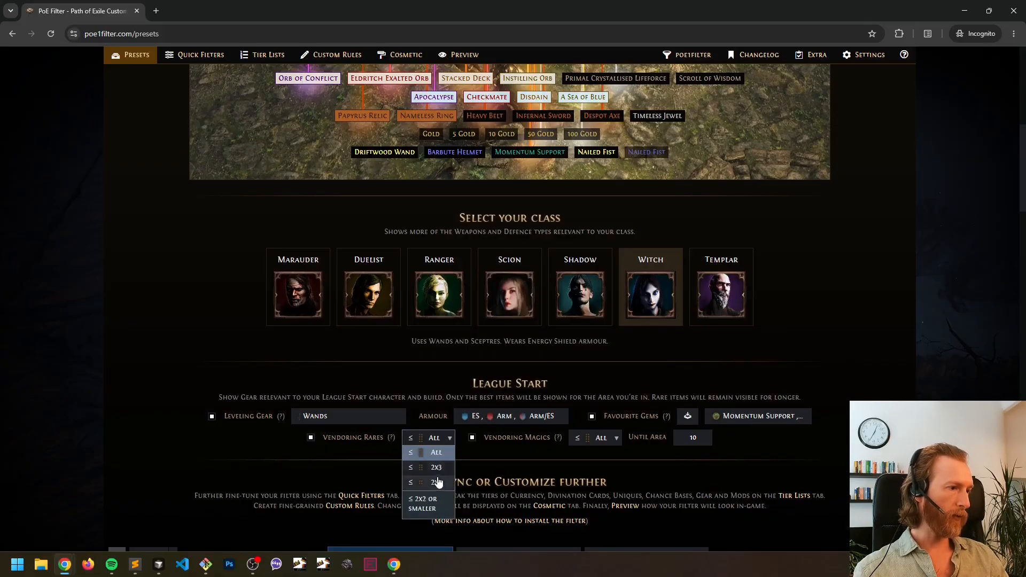
click(514, 473)
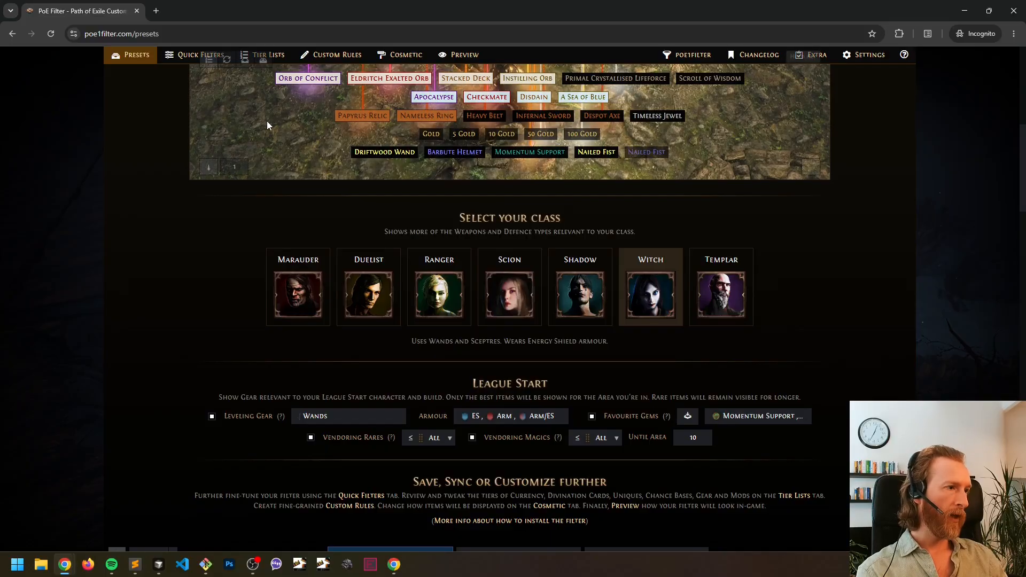
- Set the label preview's area level to 11 and temporarily reveal the hidden item labels
scroll(276, 142, up, 1)
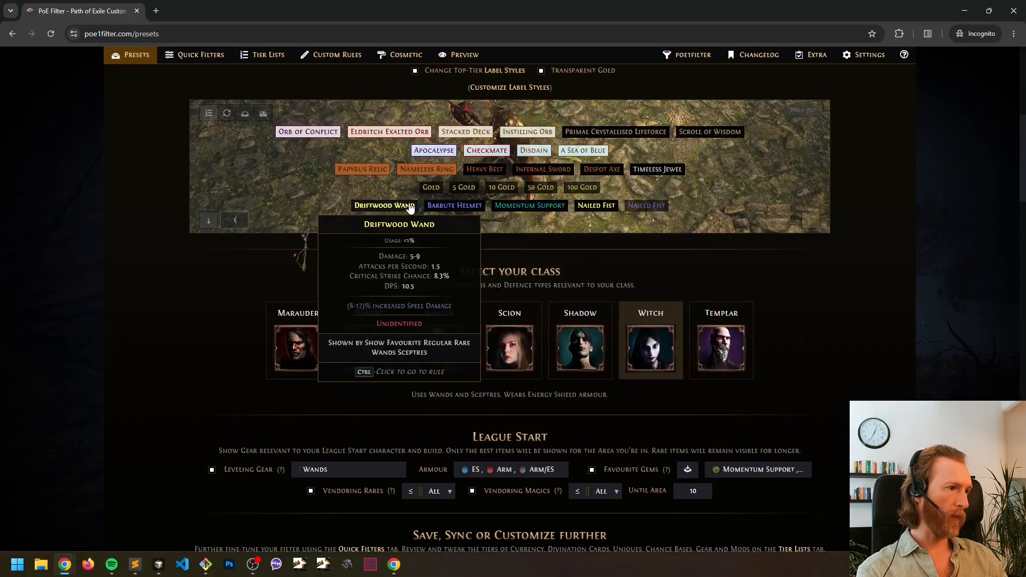
click(233, 219)
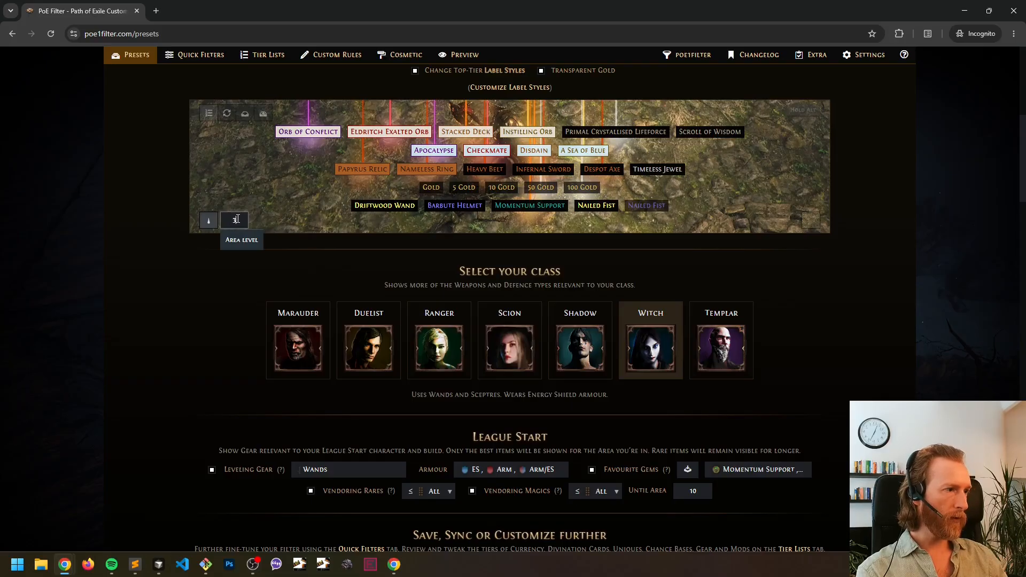
scroll(241, 218, up, 1)
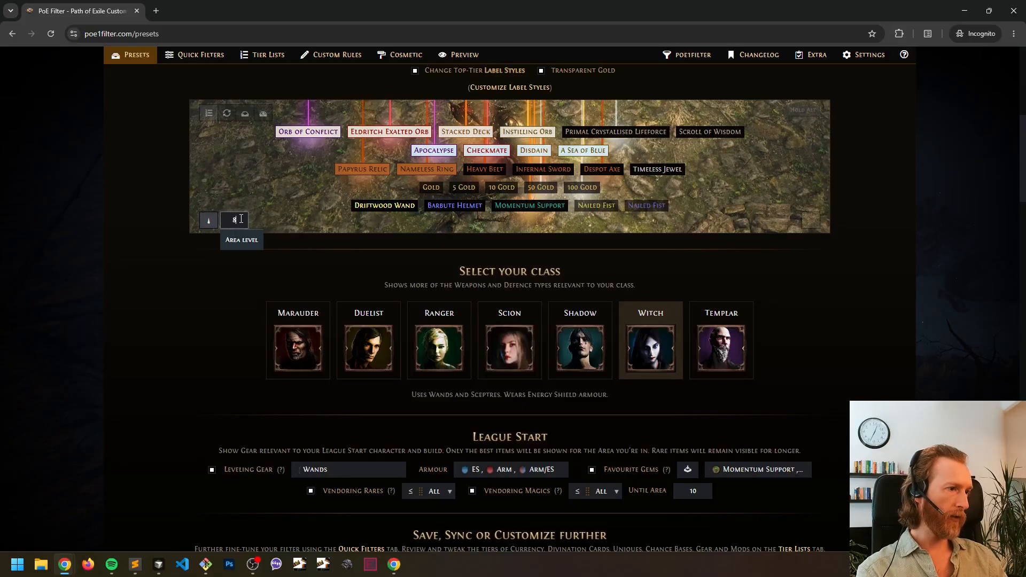
scroll(241, 218, up, 2)
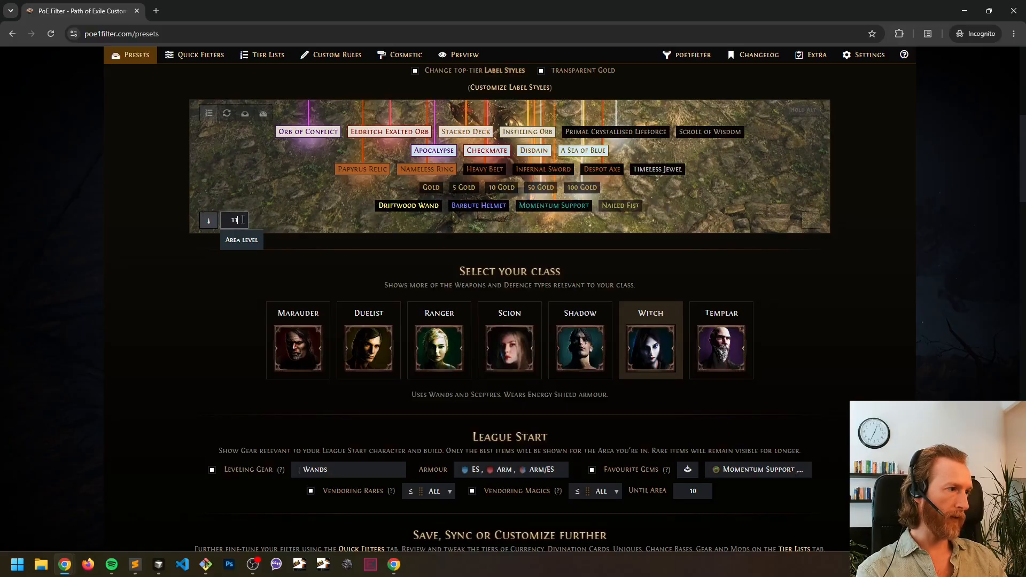
scroll(243, 220, down, 1)
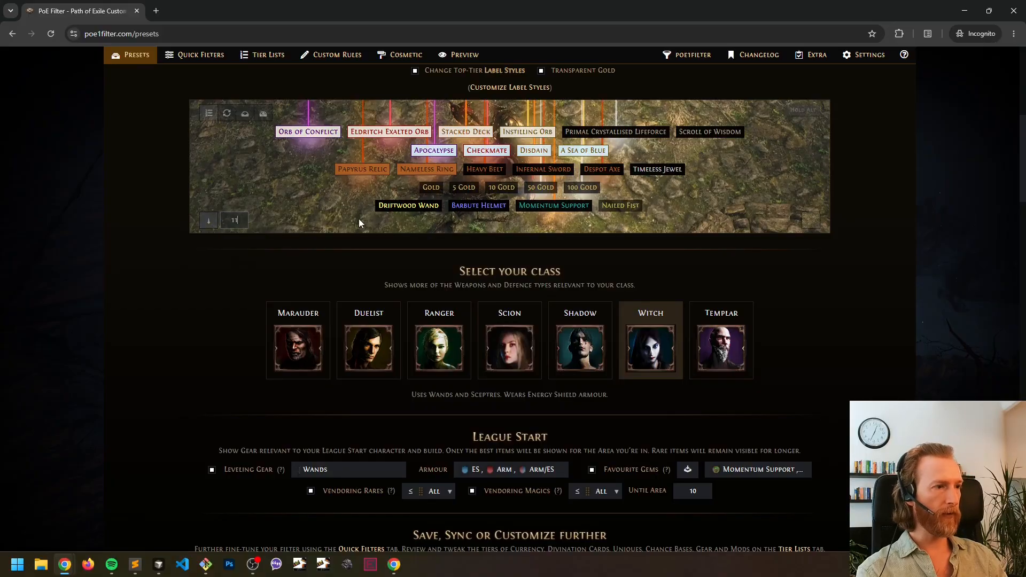
key(Up)
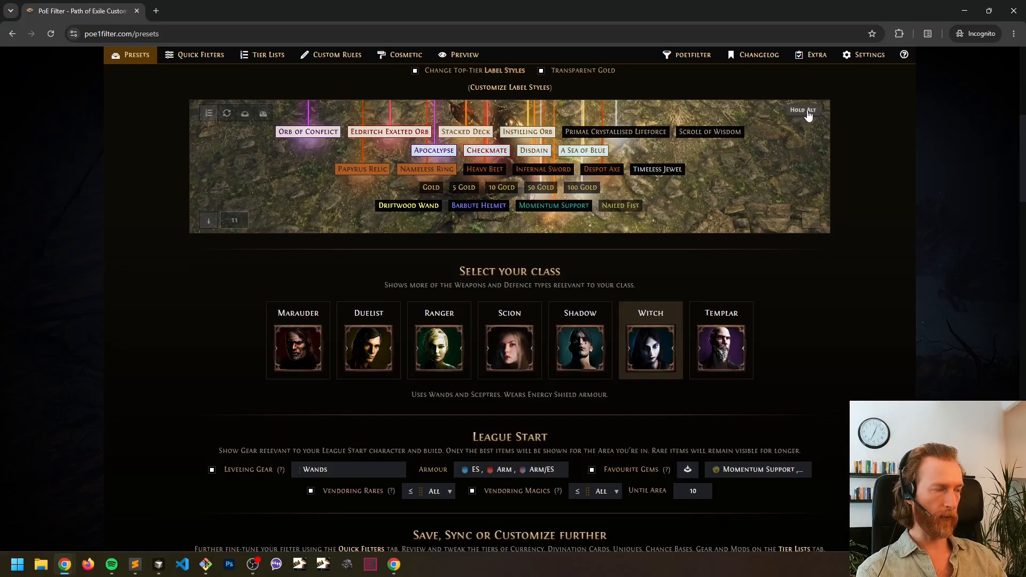
mouse_move(802, 113)
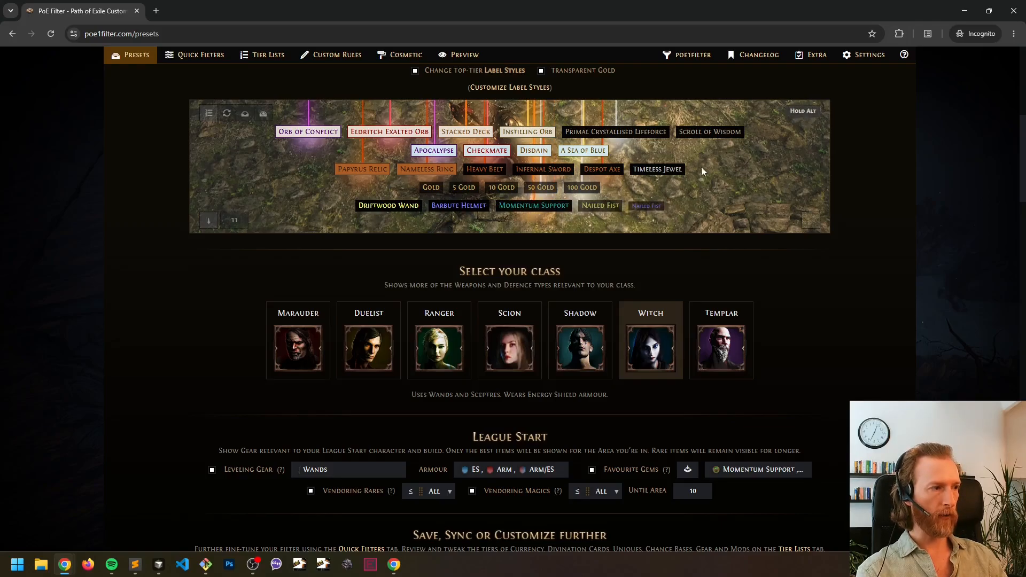
mouse_move(652, 209)
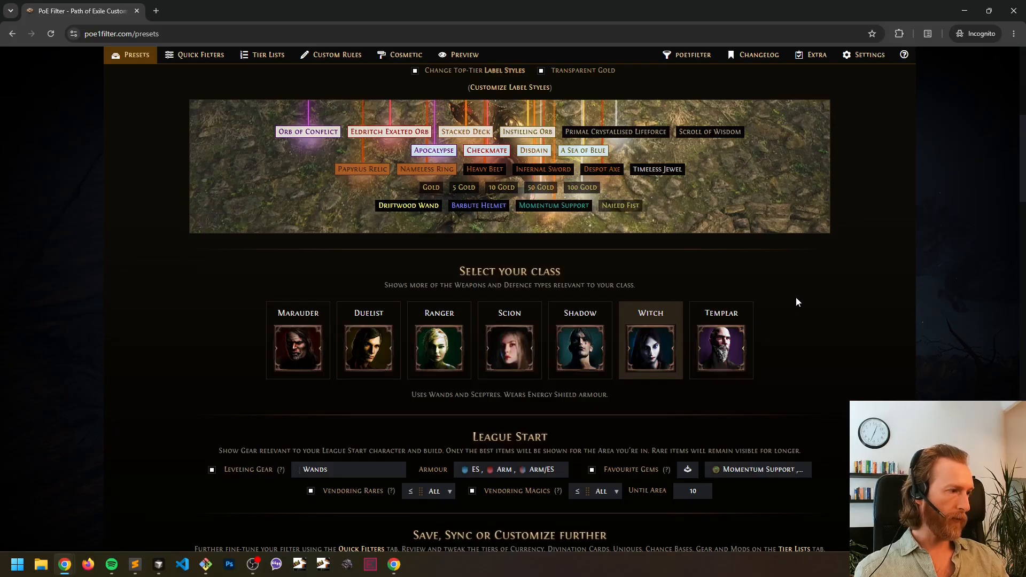
- Copy the finished filter to the clipboard and look over its generated filter output
scroll(796, 299, down, 4)
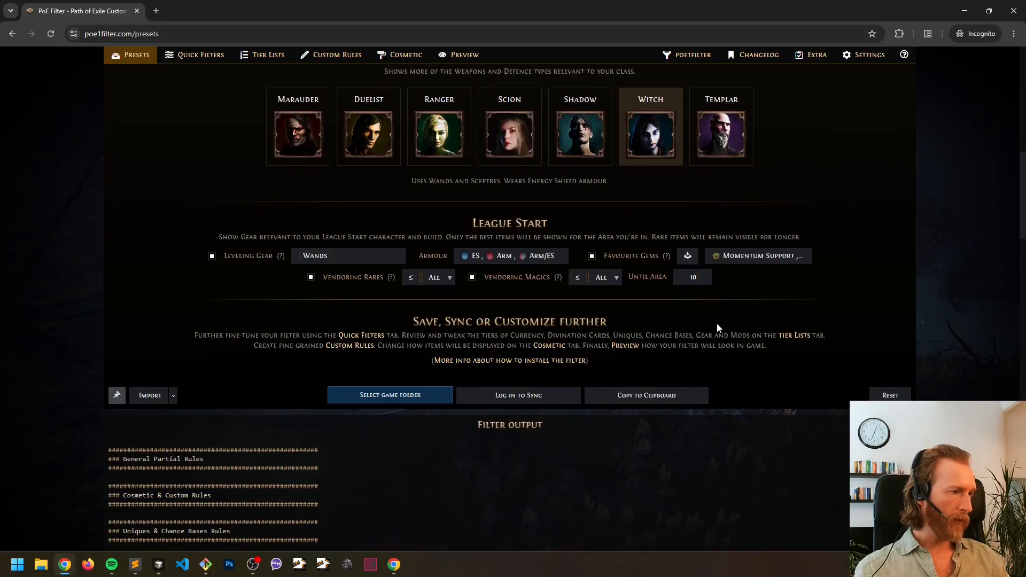
click(644, 395)
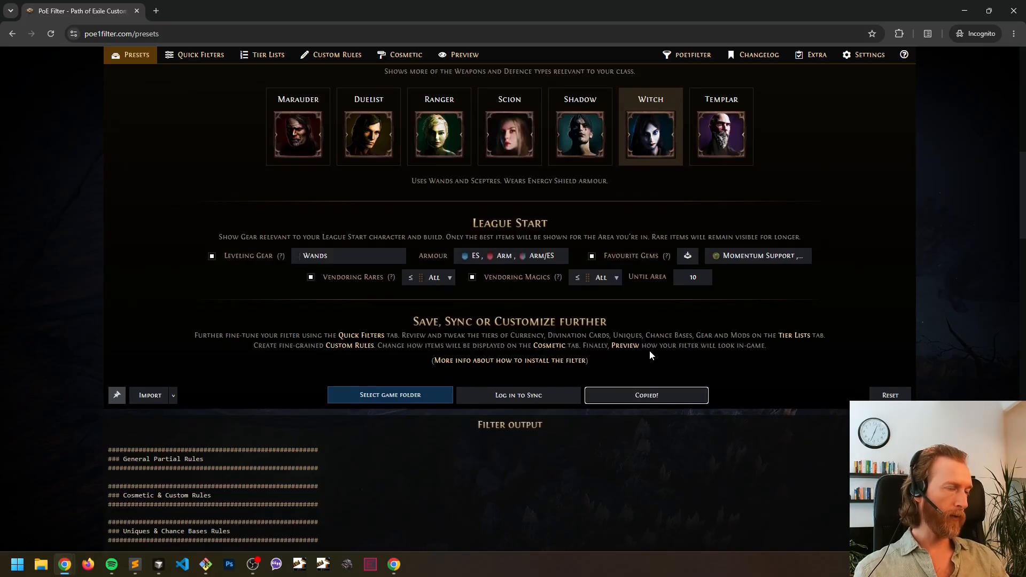
scroll(563, 405, down, 5)
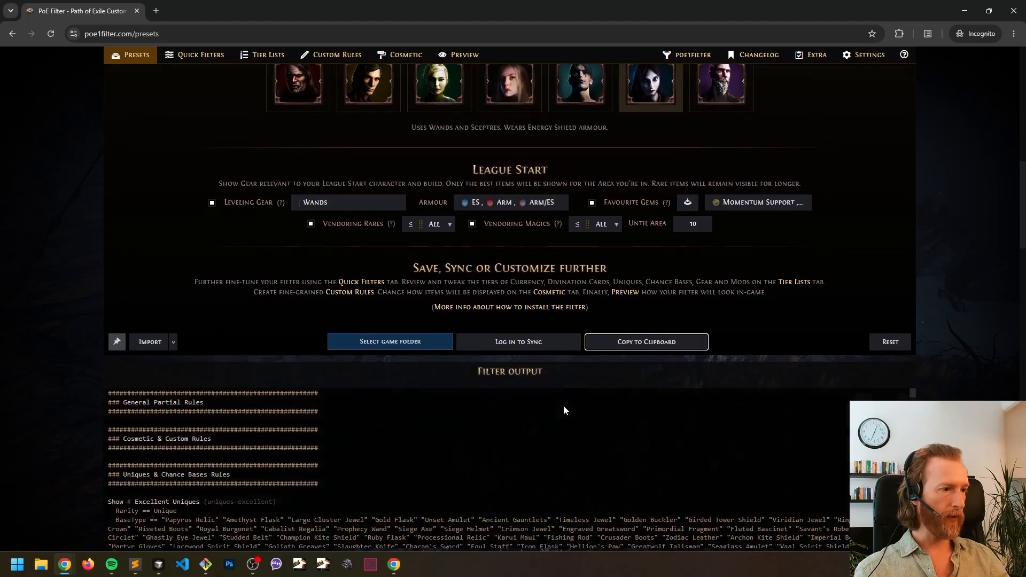
scroll(653, 460, up, 5)
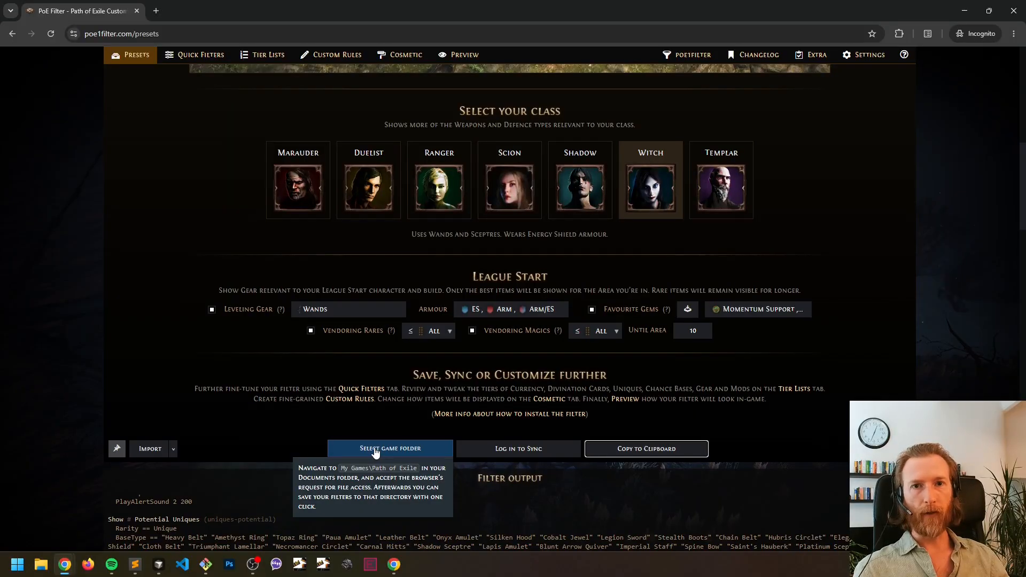
- Set the game folder to Path of Exile inside My Games and allow the site to edit files there
click(376, 452)
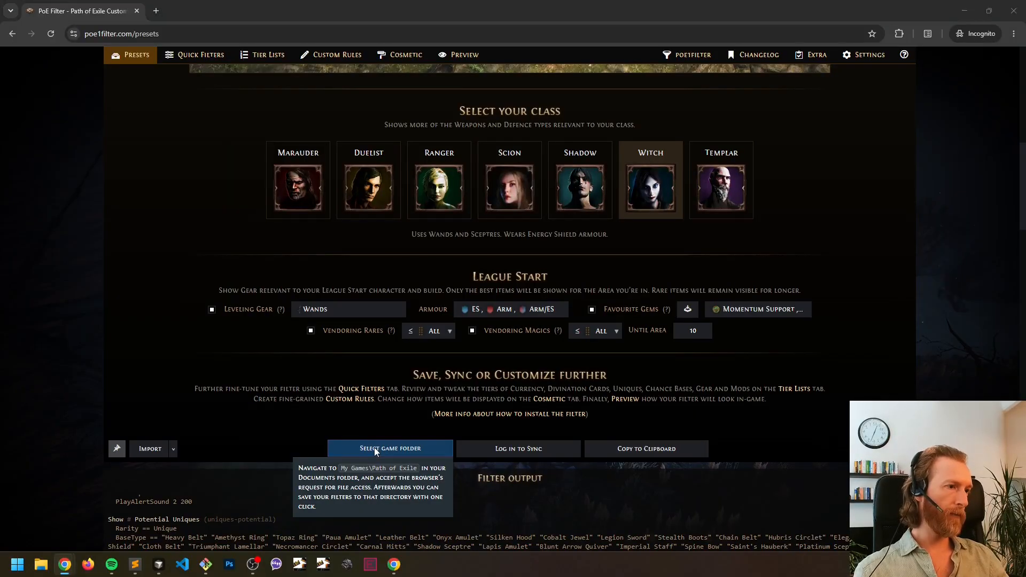
double_click(144, 220)
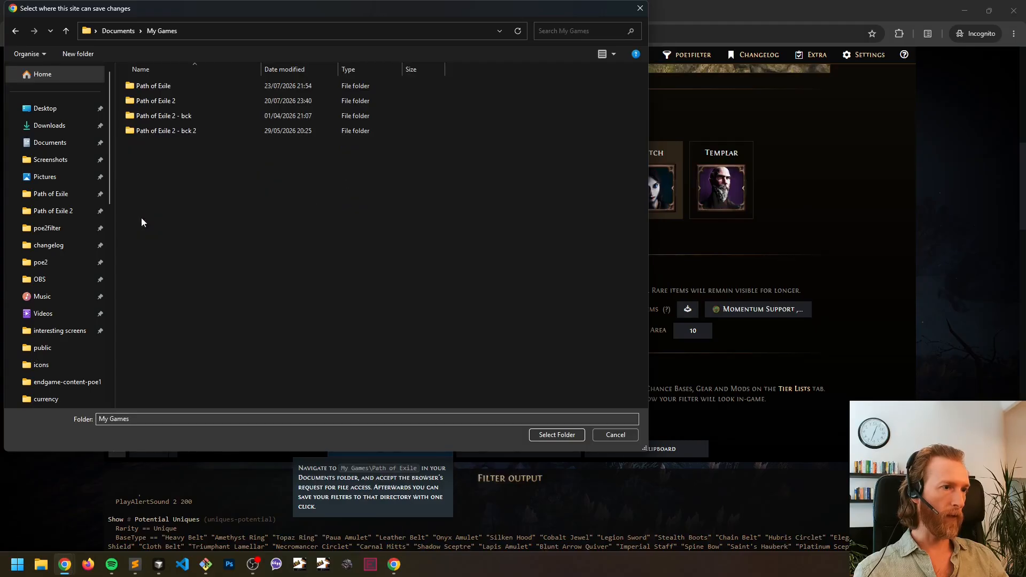
double_click(142, 86)
click(563, 435)
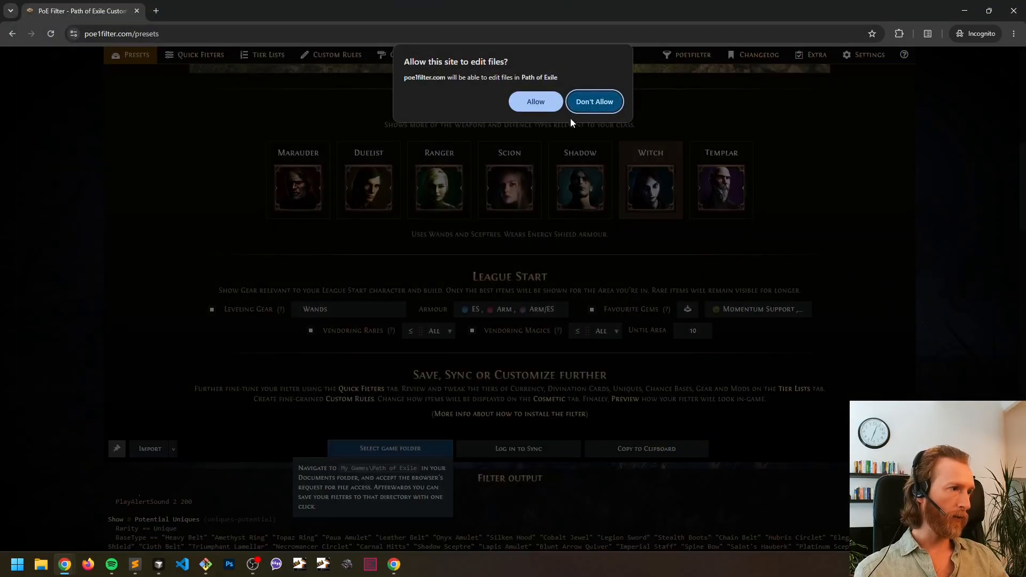
click(535, 101)
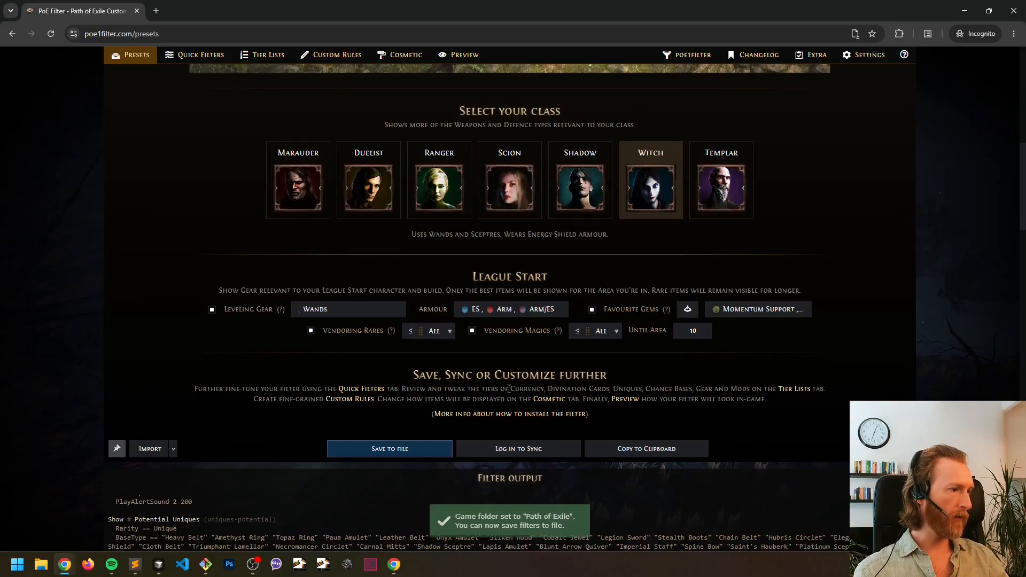
- Save the filter to file in the game folder and check the active filter's name
click(377, 453)
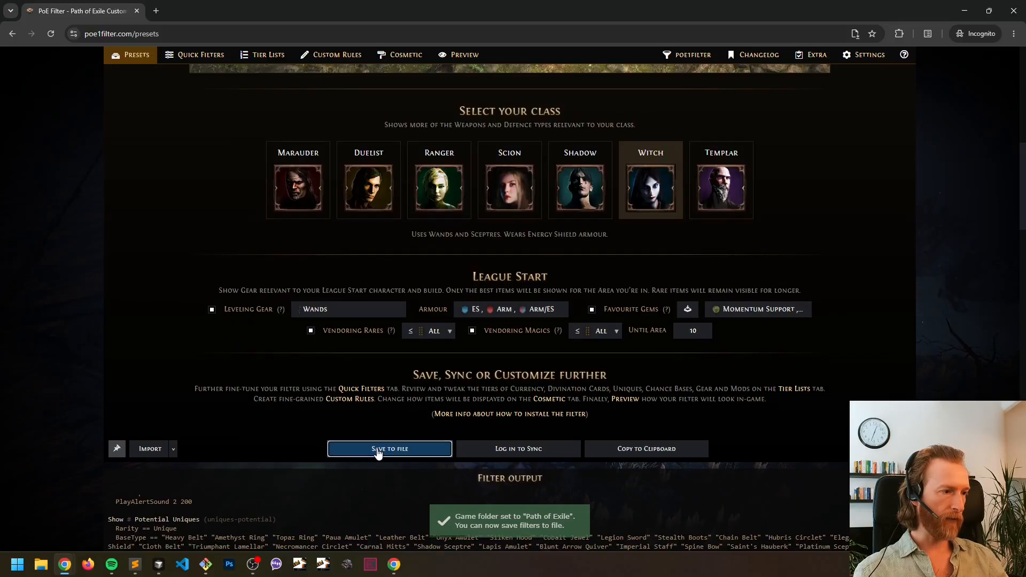
click(681, 59)
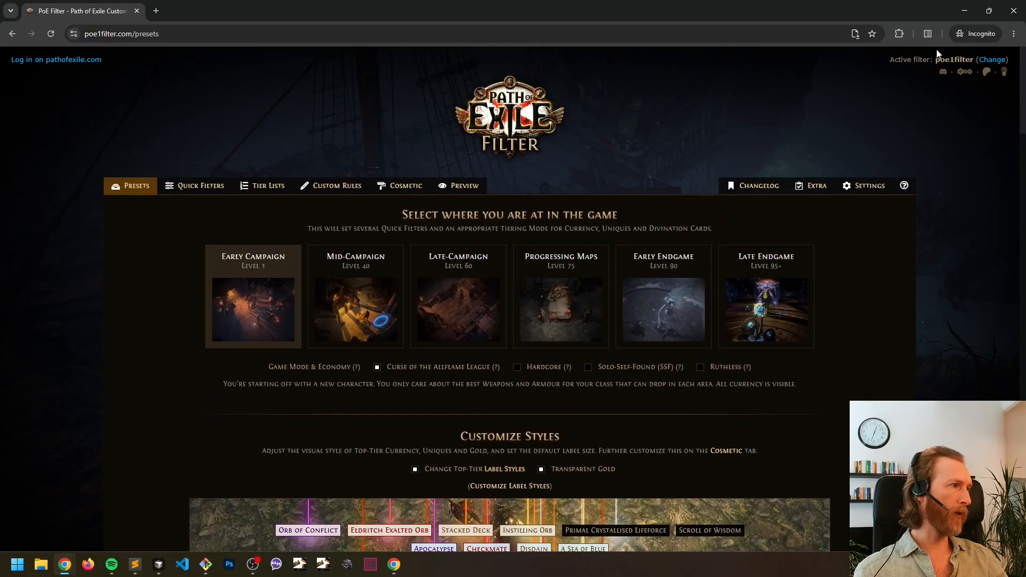
scroll(641, 214, down, 10)
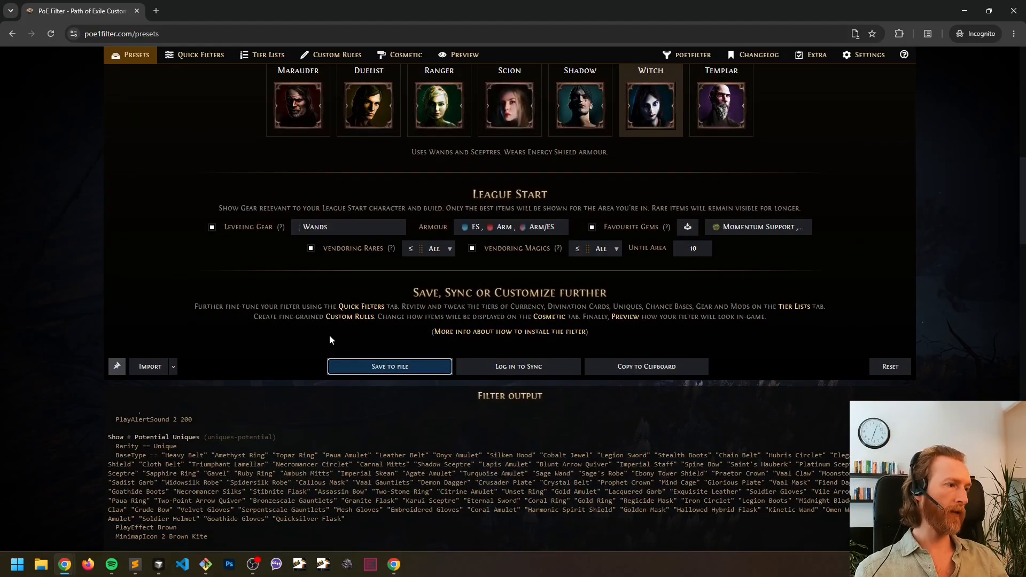
- Log in to sync, authorize the site for the Path of Exile account and confirm the PC realm
scroll(330, 336, up, 1)
click(516, 423)
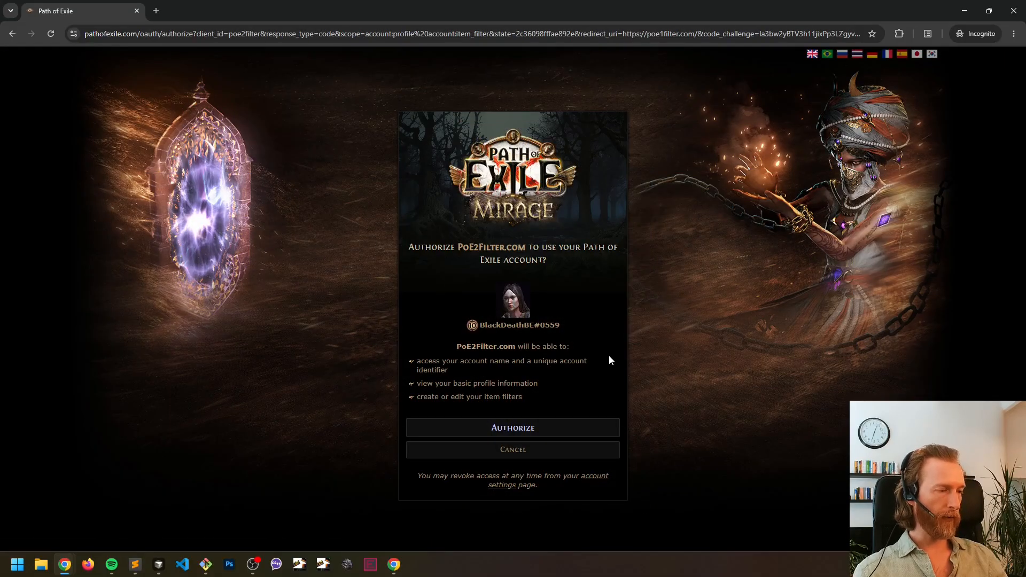
click(514, 430)
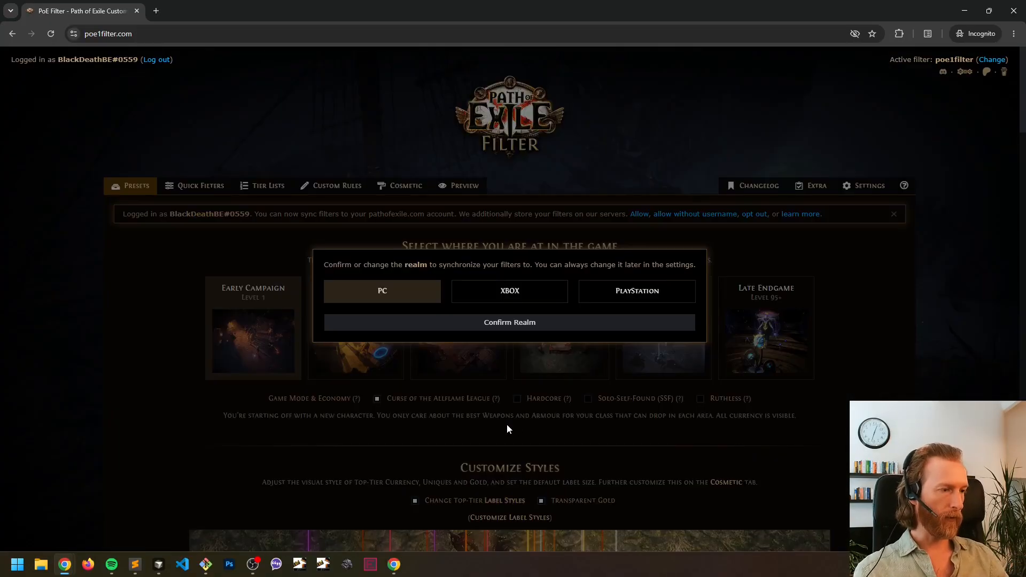
click(504, 323)
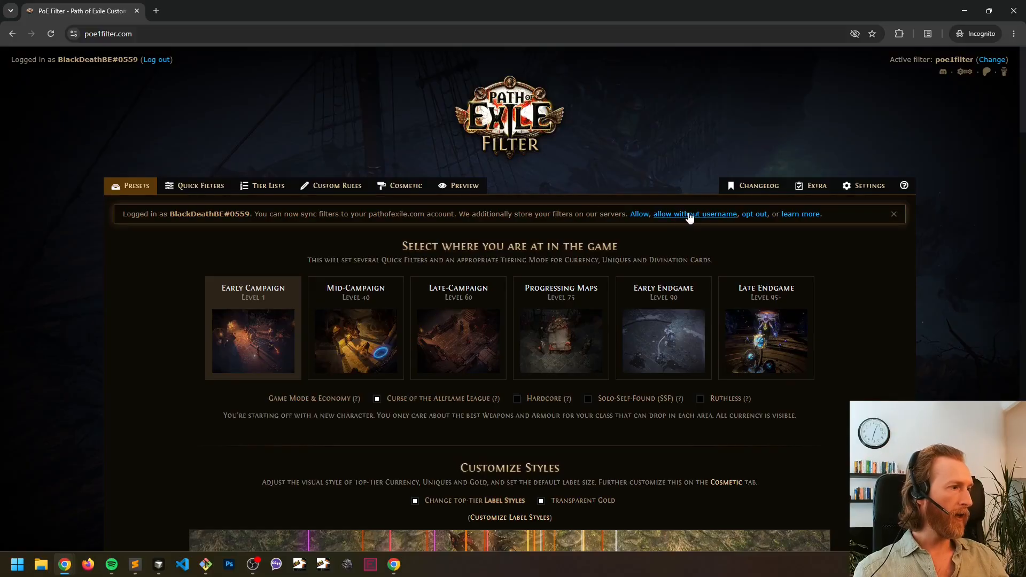
- Read the filter configuration storage details and allow storage, including the account username
click(796, 215)
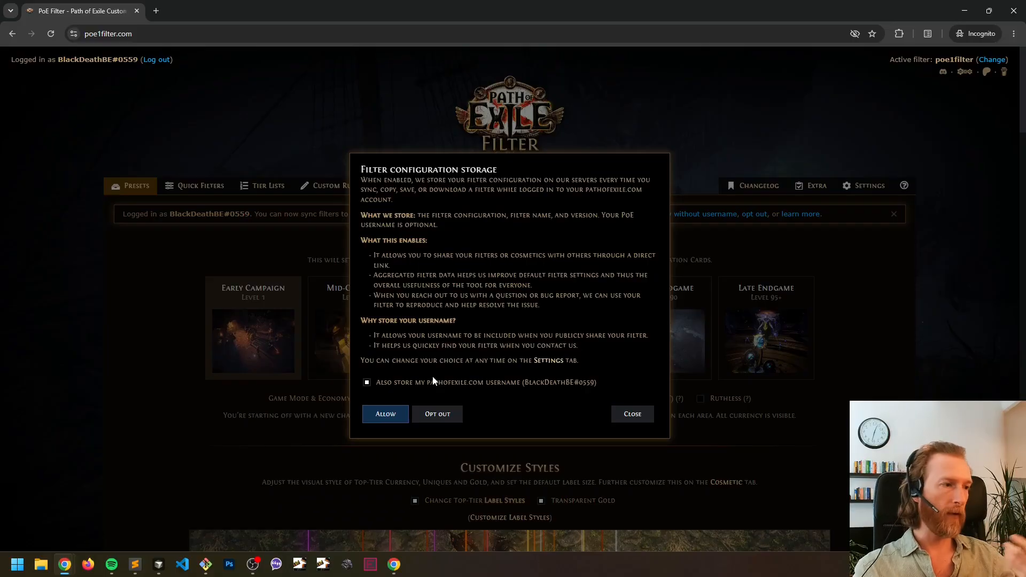
click(377, 417)
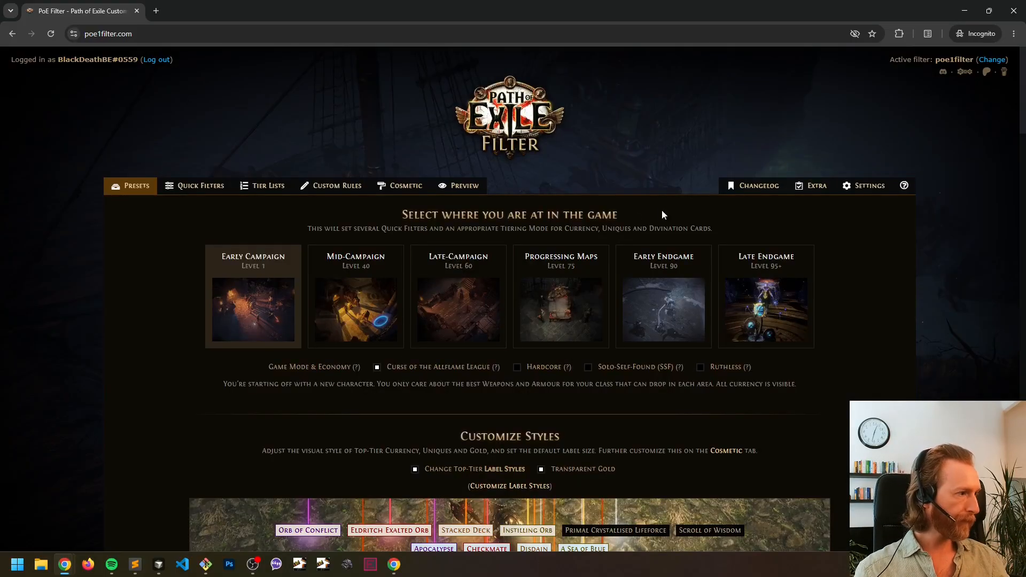
- Review the setting changes for the Late Endgame progress preset and apply that preset
scroll(850, 240, down, 10)
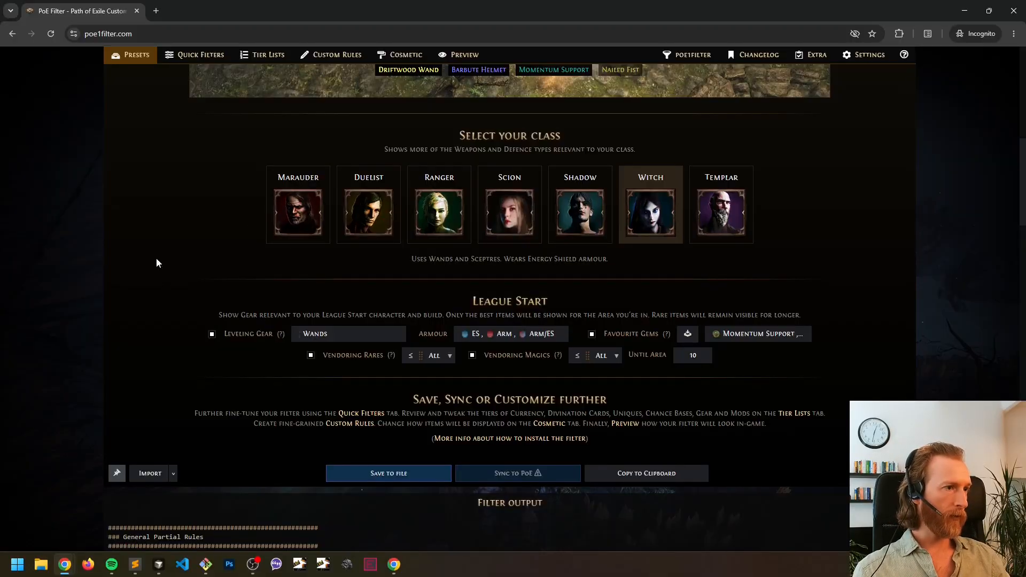
scroll(156, 257, up, 5)
scroll(152, 236, up, 3)
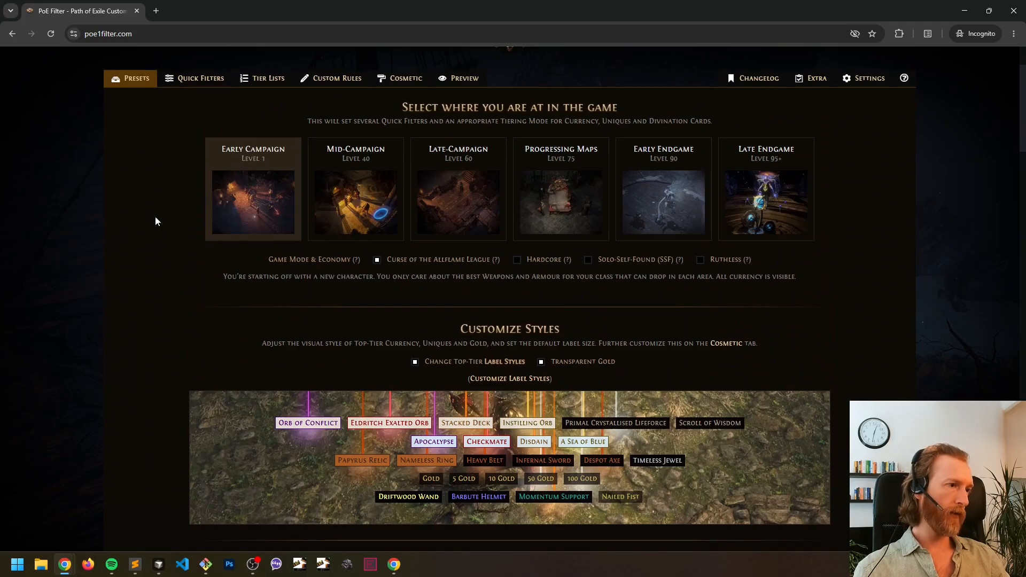
click(350, 165)
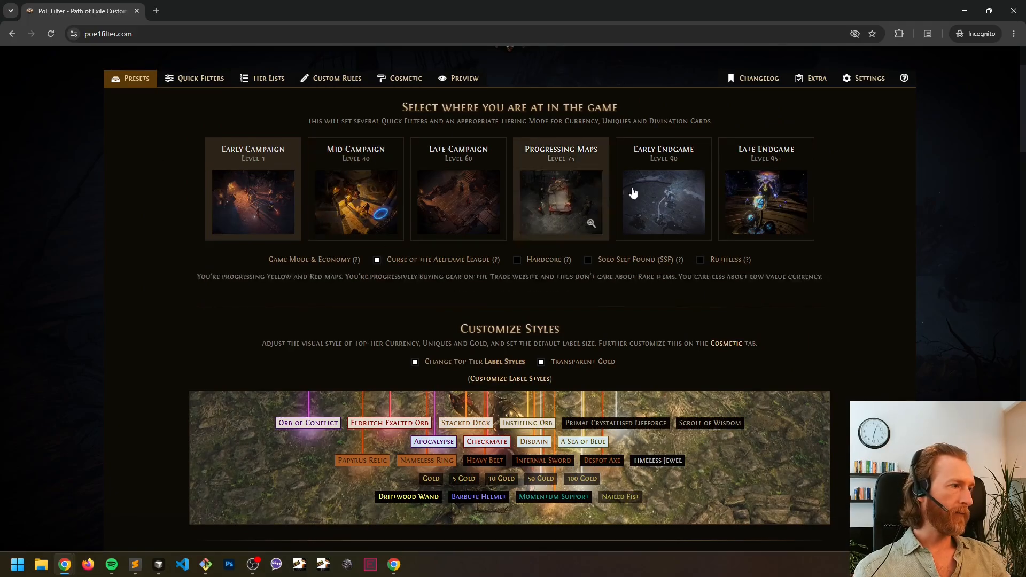
click(764, 173)
click(763, 172)
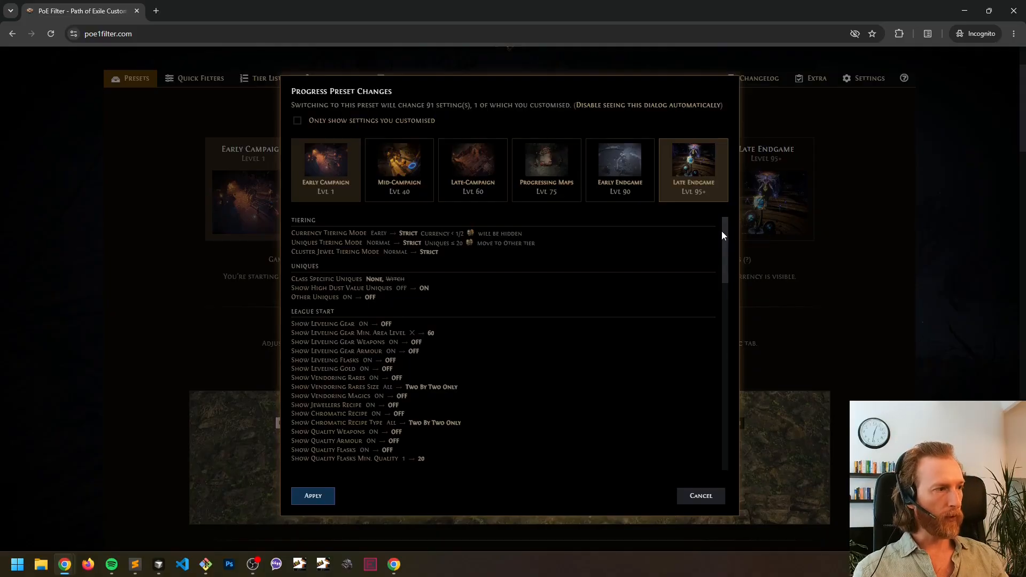
drag(724, 234, 697, 229)
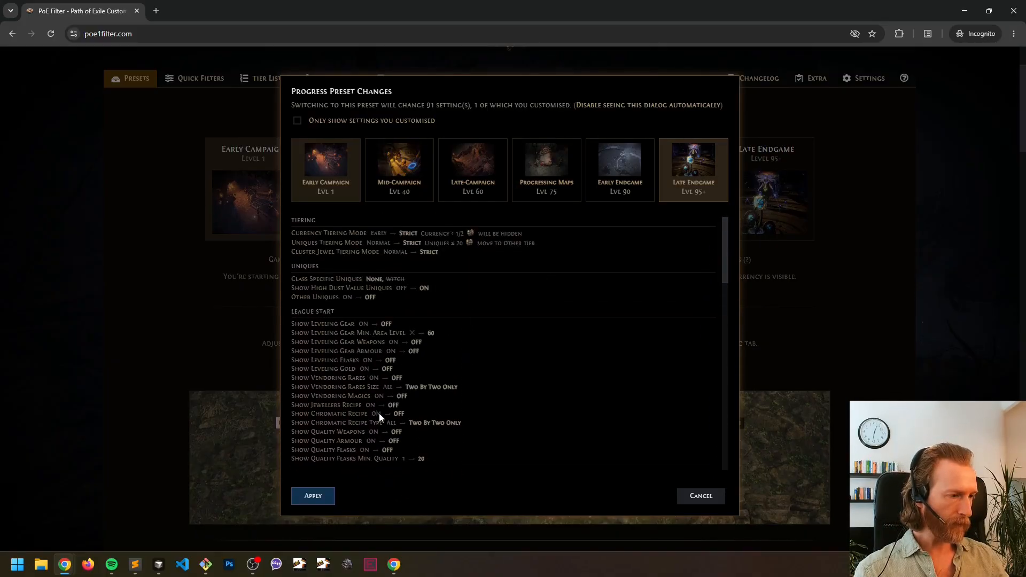
click(315, 496)
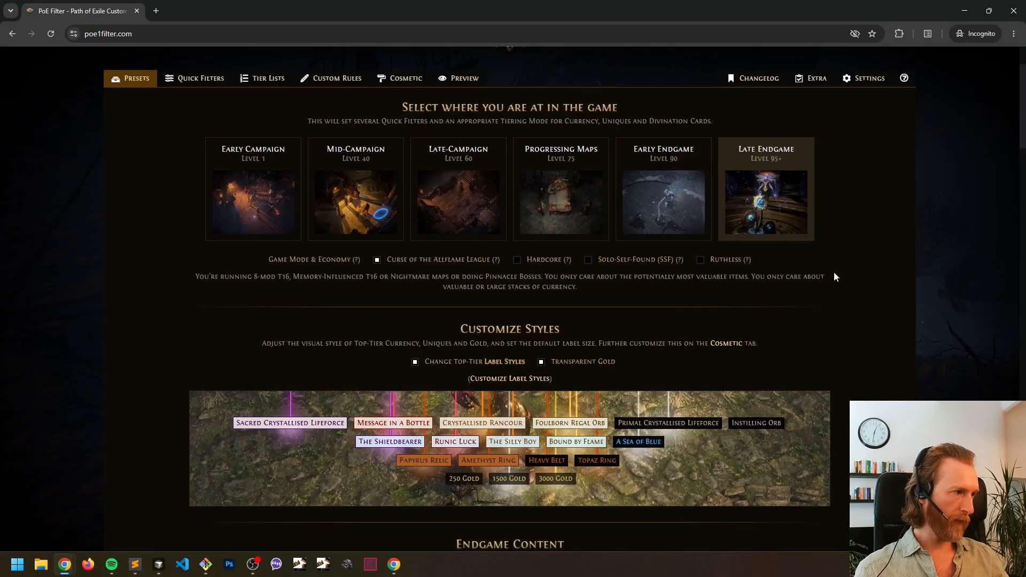
- Select Breach as the favourite mechanic in the Endgame Content section
scroll(819, 258, down, 4)
scroll(838, 153, up, 4)
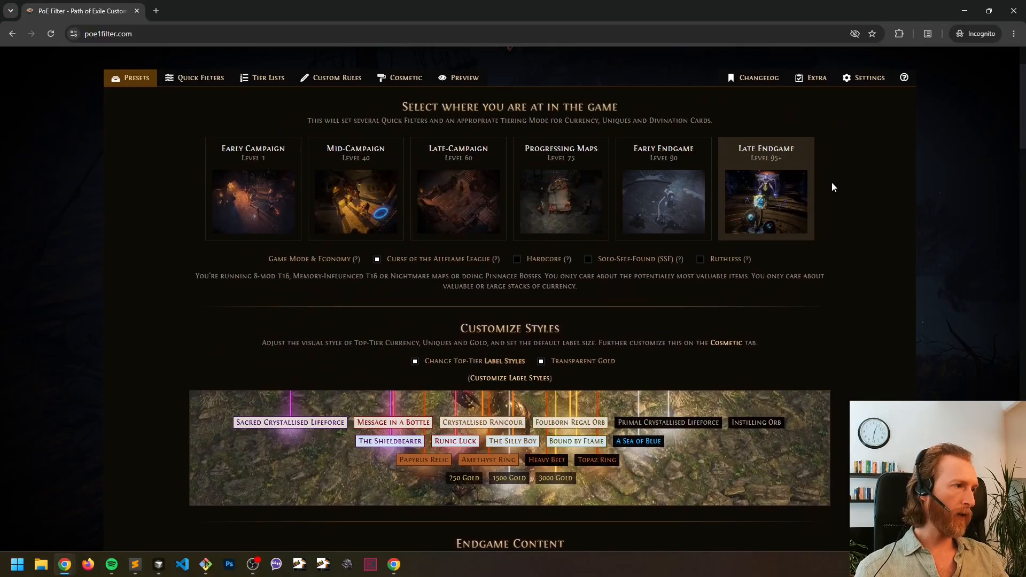
scroll(832, 183, down, 6)
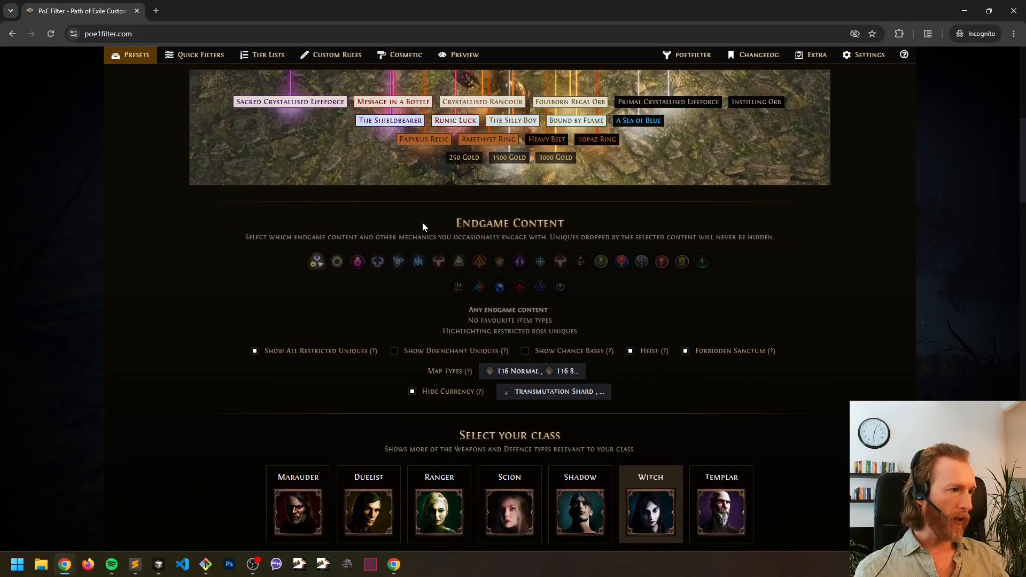
scroll(406, 230, up, 1)
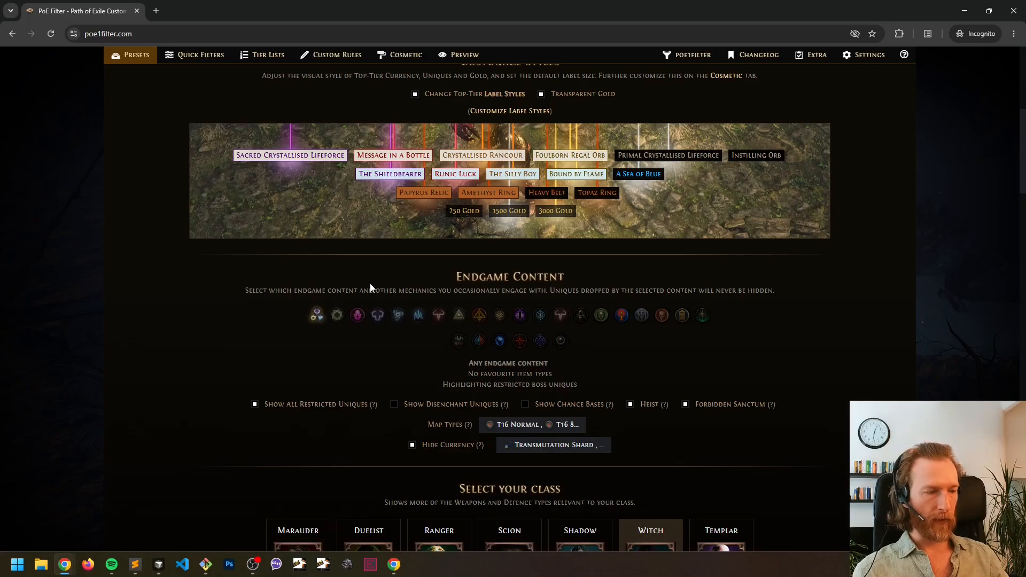
mouse_move(359, 324)
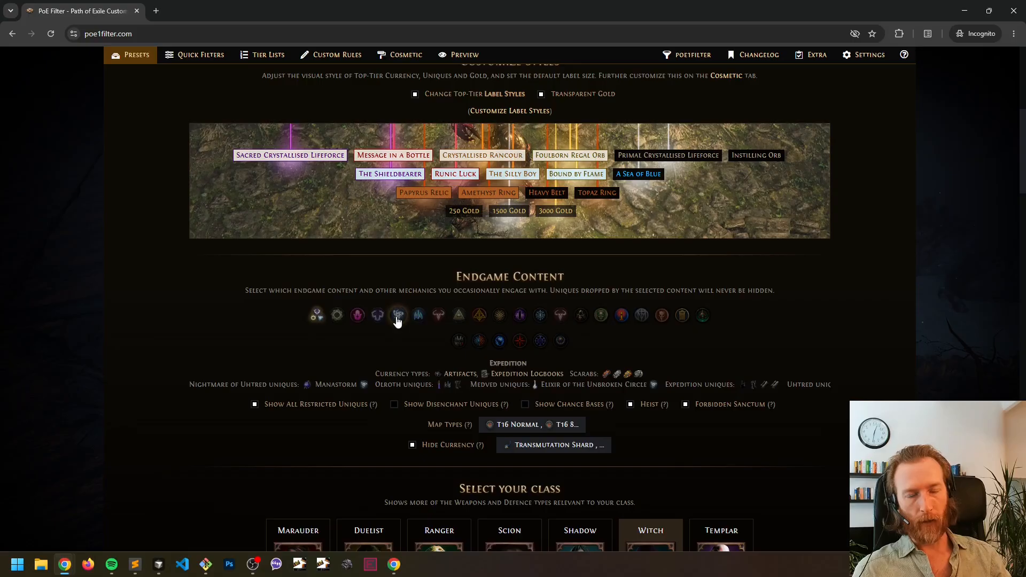
click(359, 323)
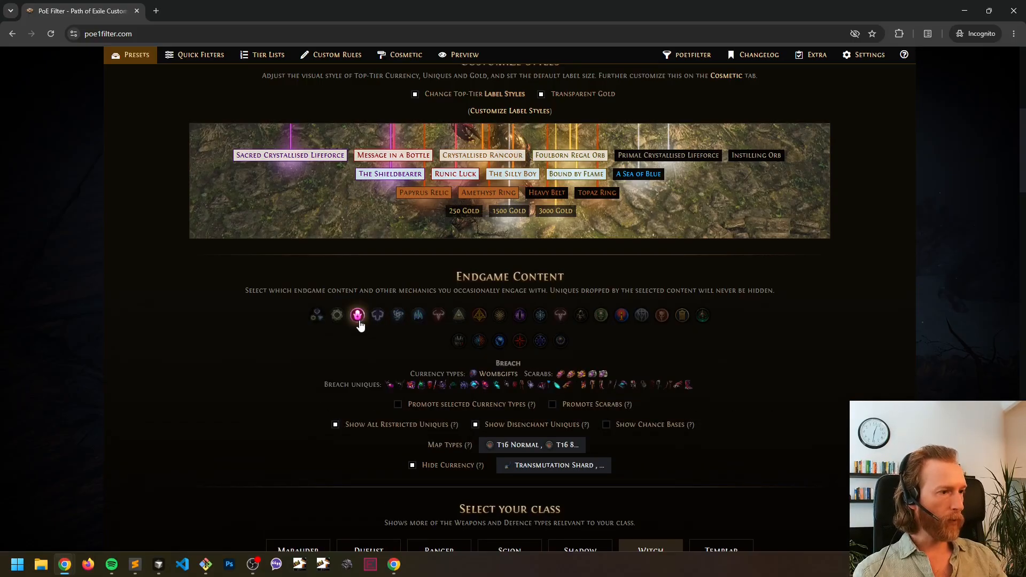
- Compare the drops of the other endgame mechanics and enable promoting Breach's selected currency types and scarabs
mouse_move(378, 323)
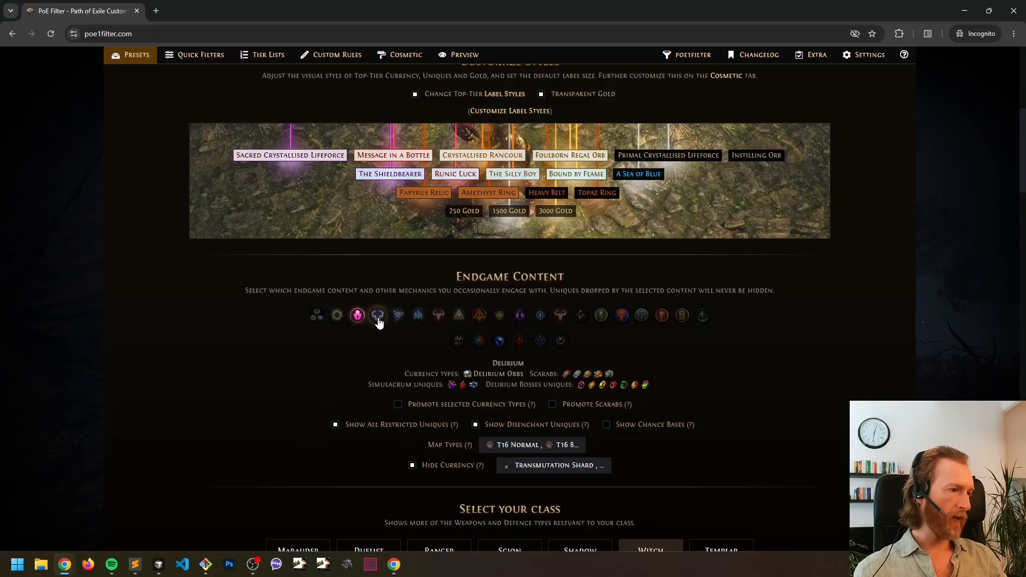
mouse_move(519, 346)
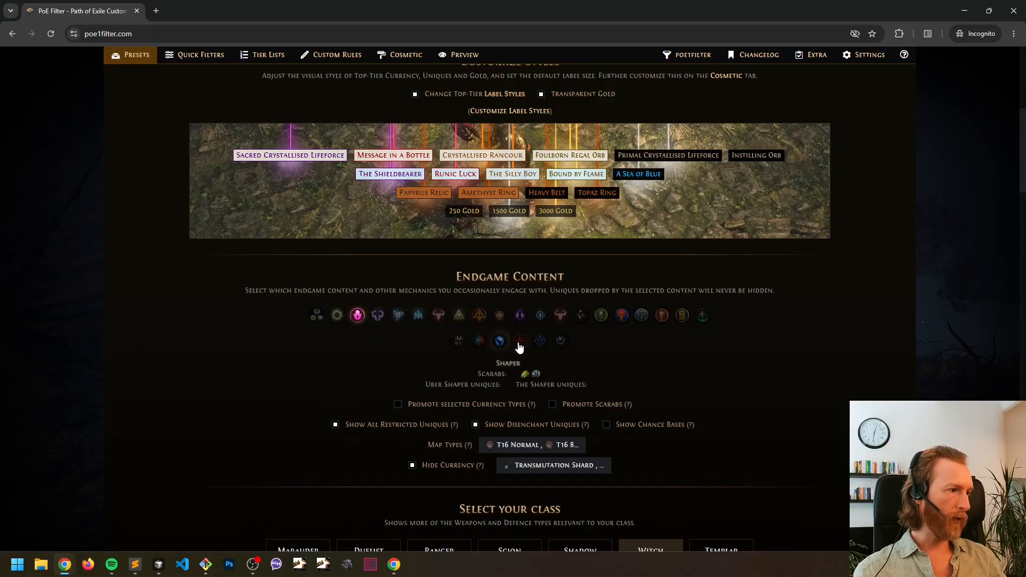
click(561, 342)
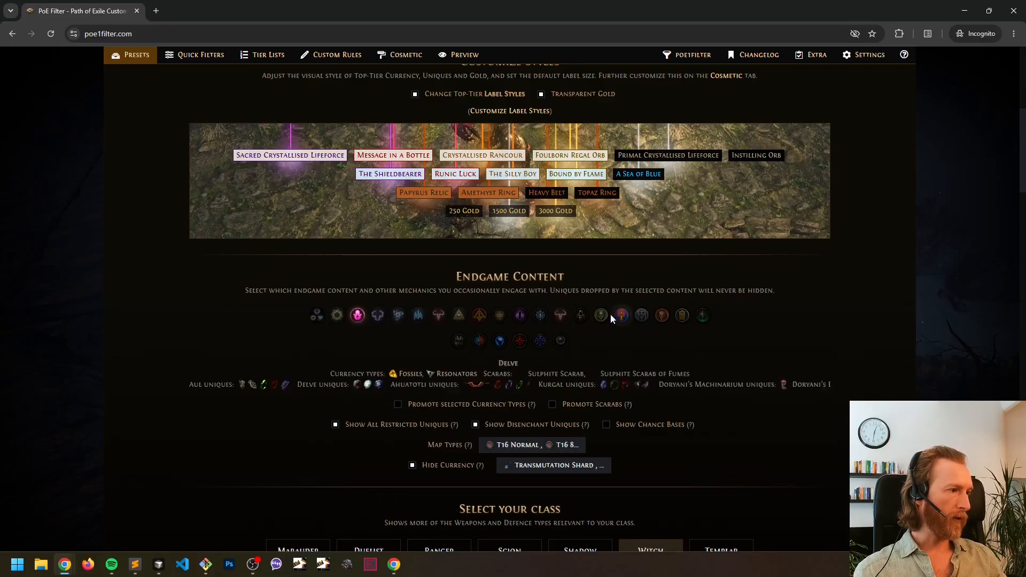
mouse_move(555, 323)
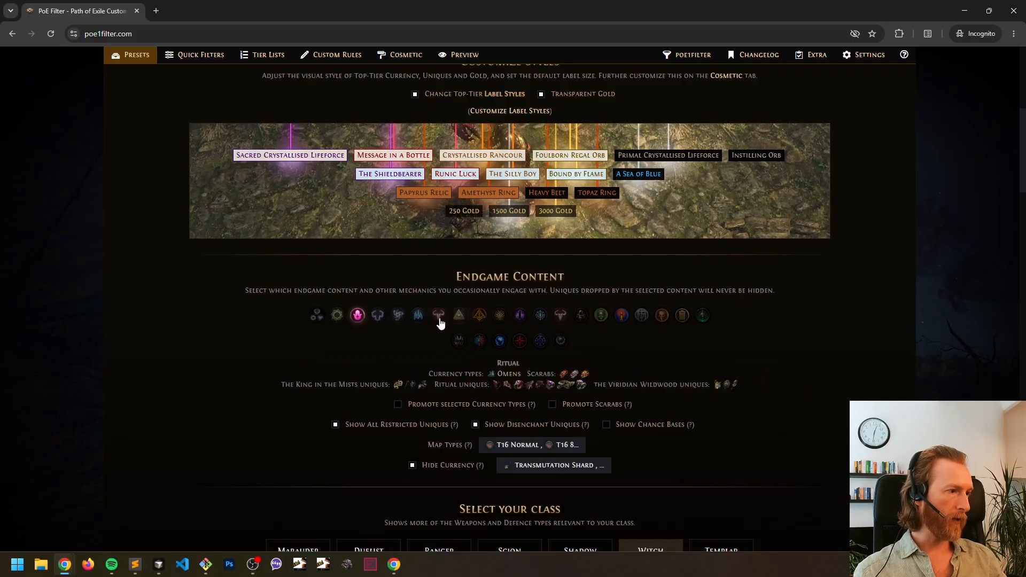
click(420, 318)
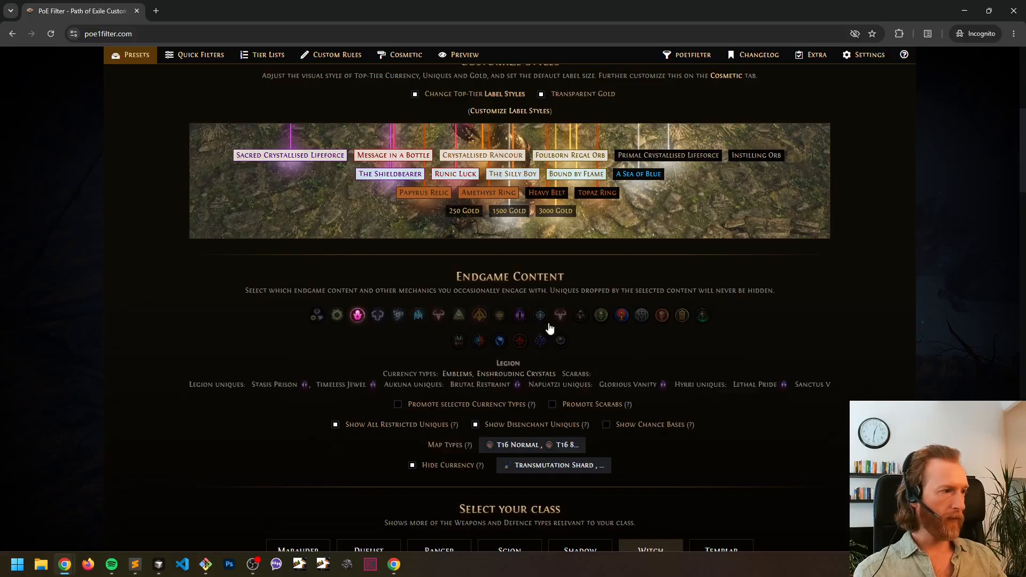
click(357, 316)
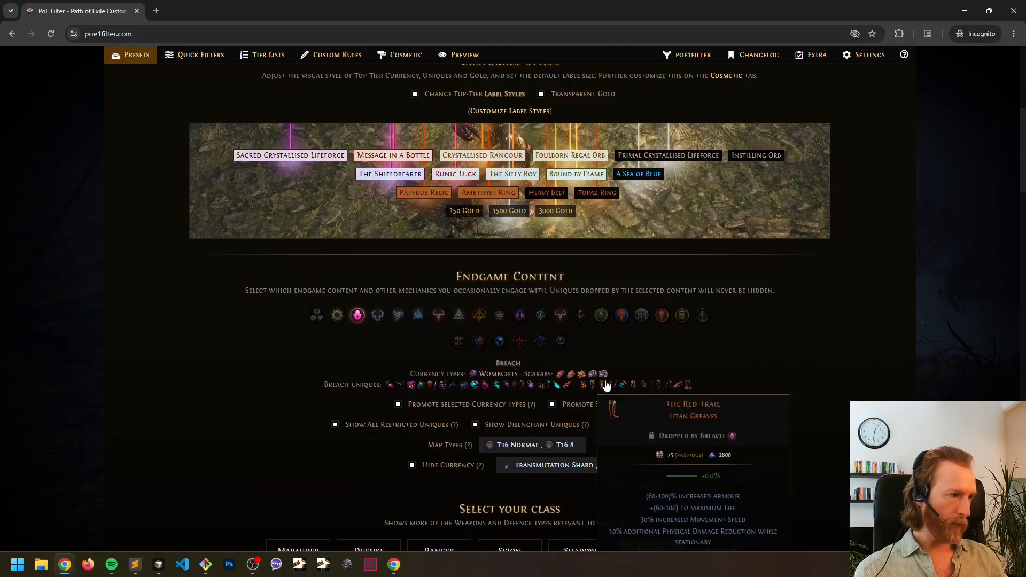
mouse_move(602, 376)
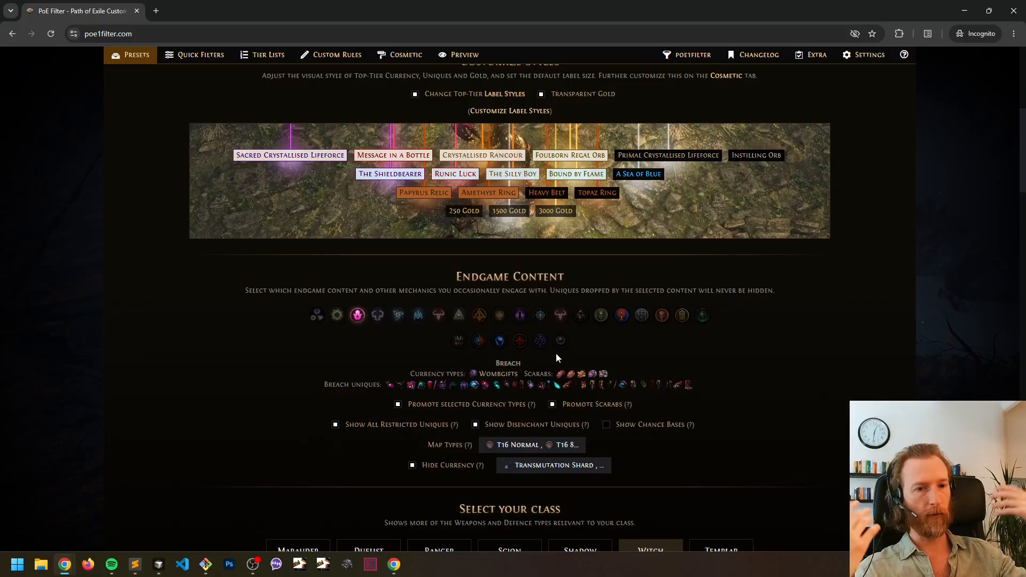
- Add Delirium to the selected endgame content and stop showing all restricted uniques
click(376, 316)
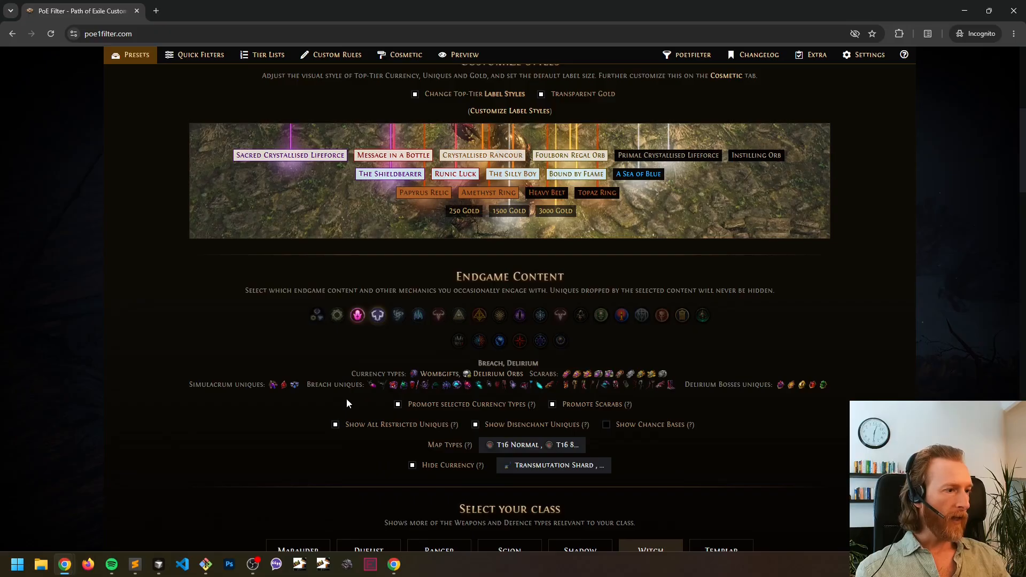
click(369, 427)
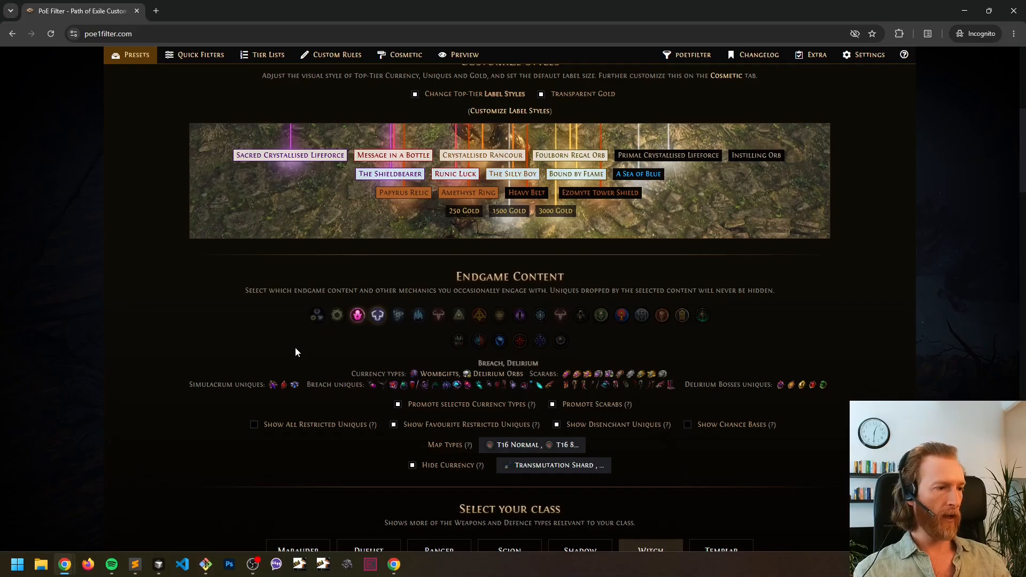
click(376, 318)
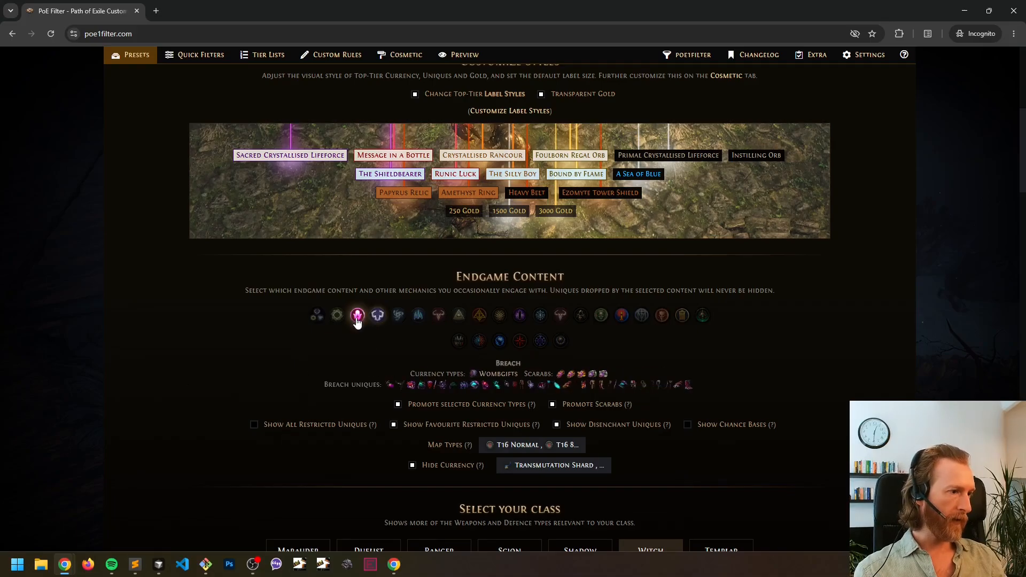
click(377, 315)
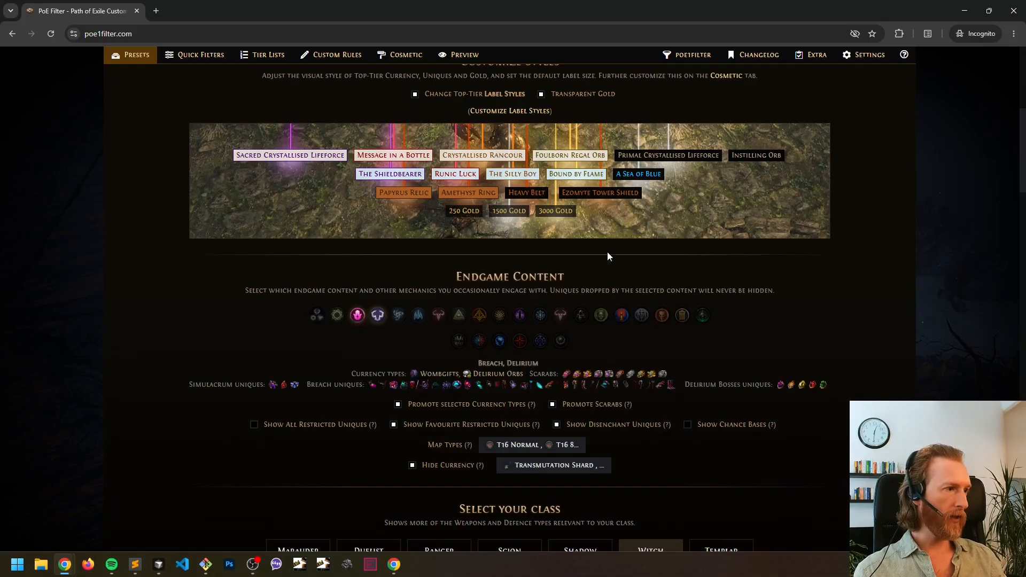
- Try showing chance bases to compare the label preview, and turn the option back off
mouse_move(607, 201)
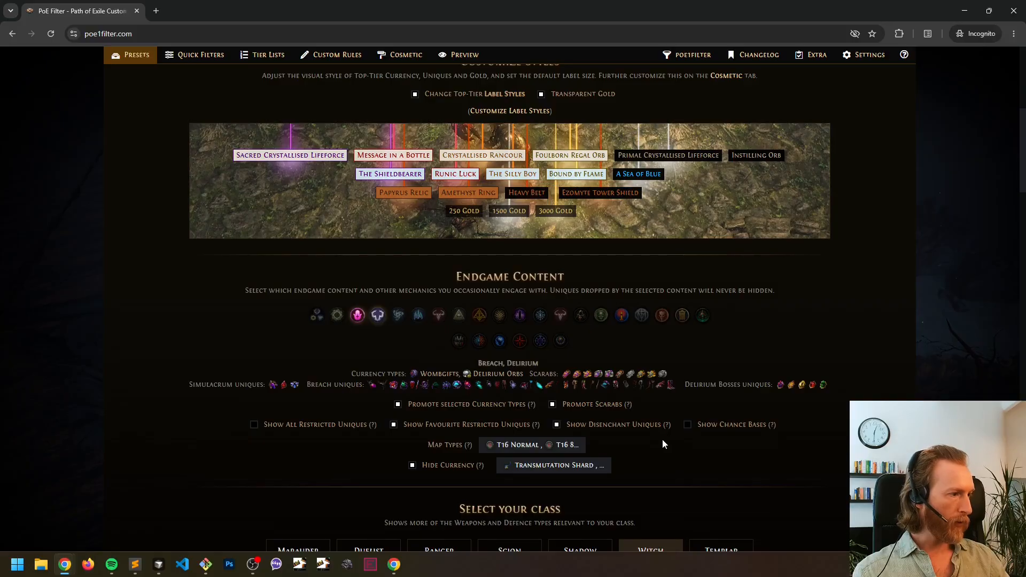
mouse_move(665, 428)
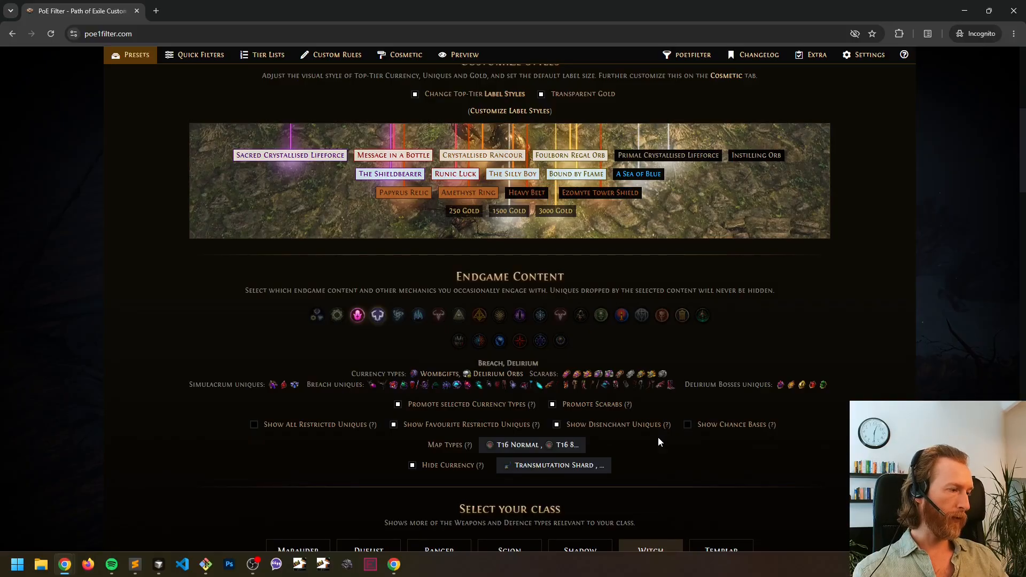
click(688, 425)
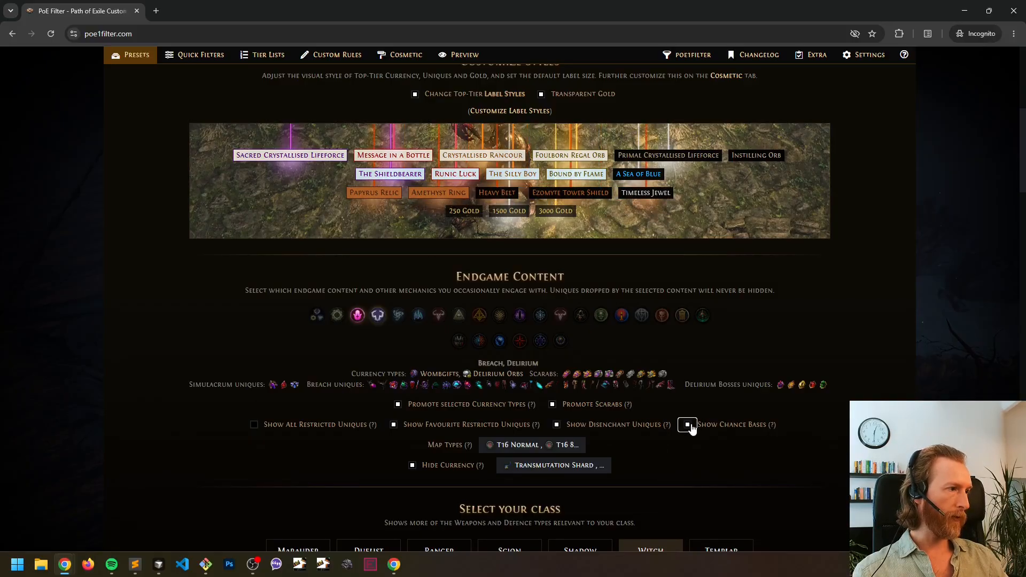
mouse_move(646, 188)
click(688, 425)
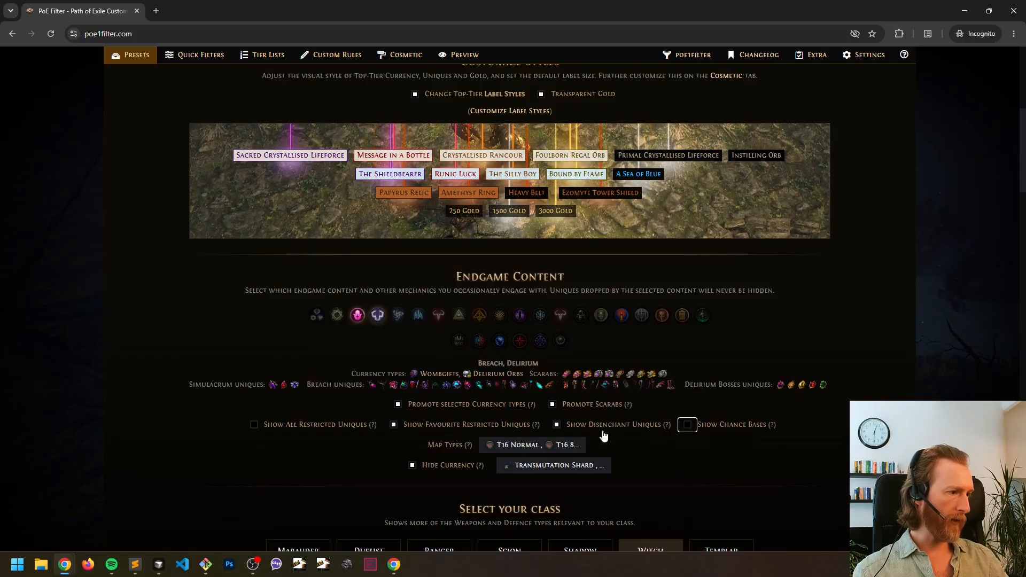
- Look through the available endgame map types and accept the existing selection
click(521, 444)
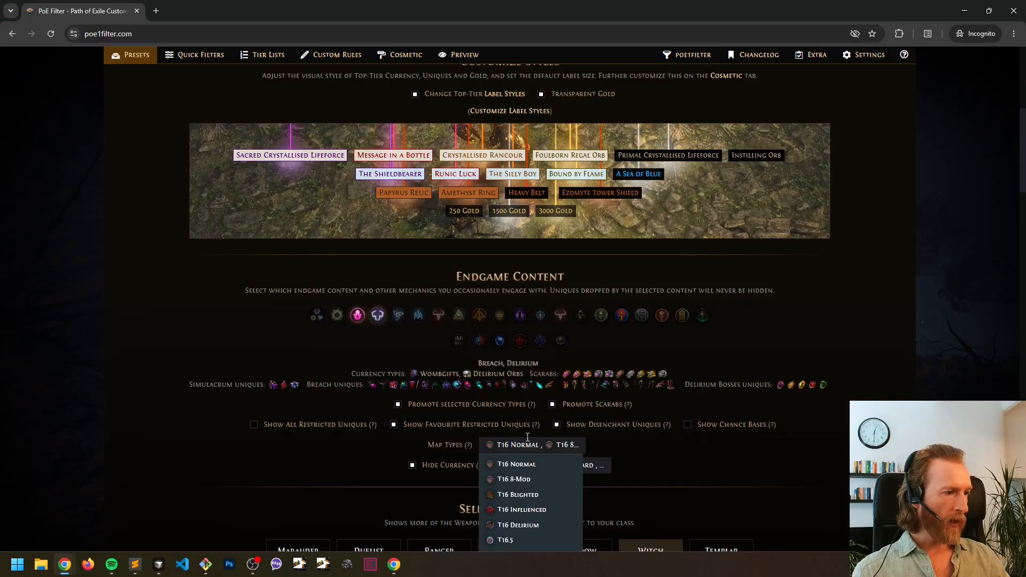
scroll(553, 280, down, 1)
drag(598, 373, 594, 436)
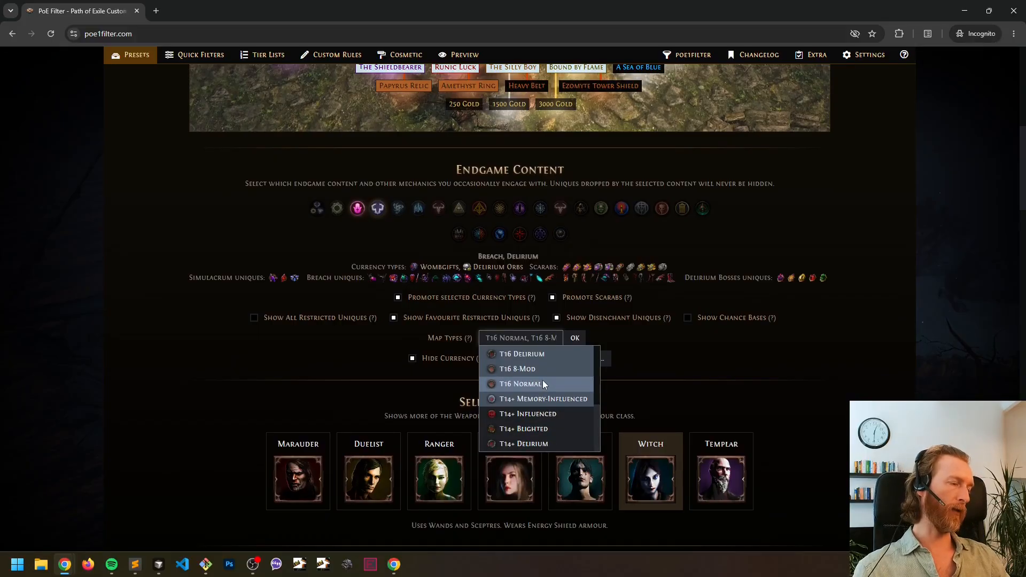
click(574, 338)
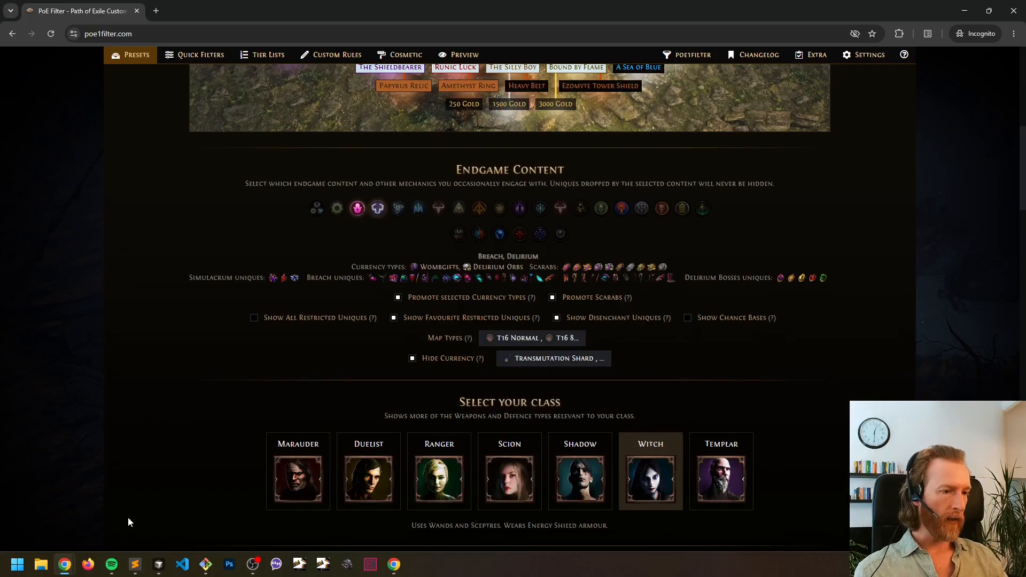
- Copy the Foe Star Haunted Bascinet item text from the text editor and paste it into the filter site, allowing clipboard access
click(135, 564)
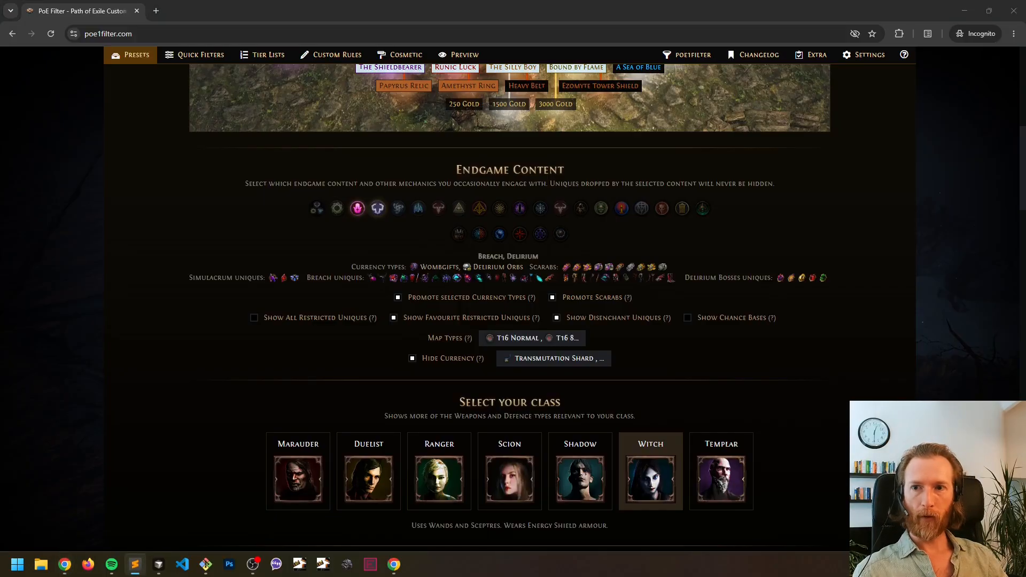
key(alt+Tab)
key(ctrl+v)
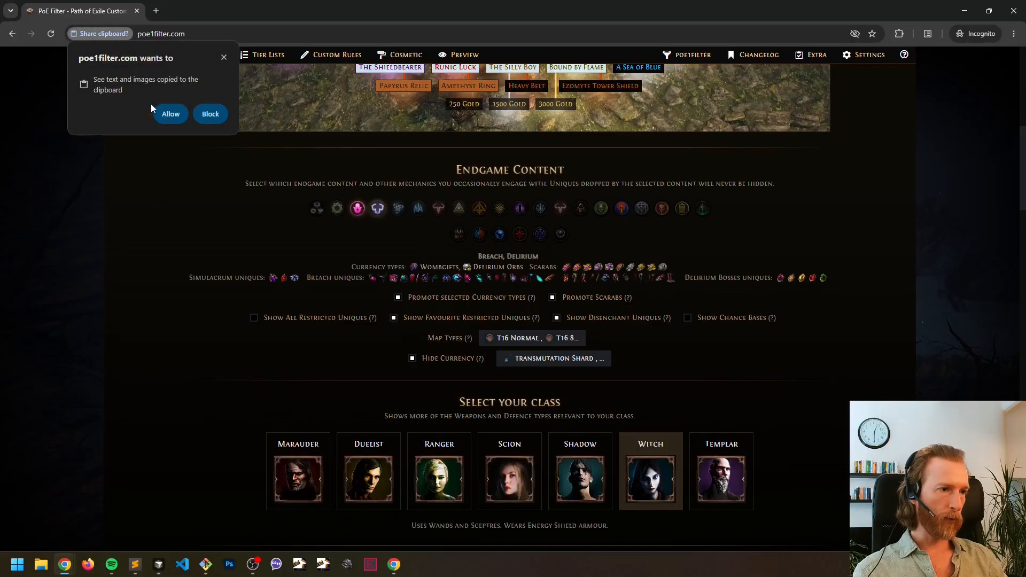
click(170, 114)
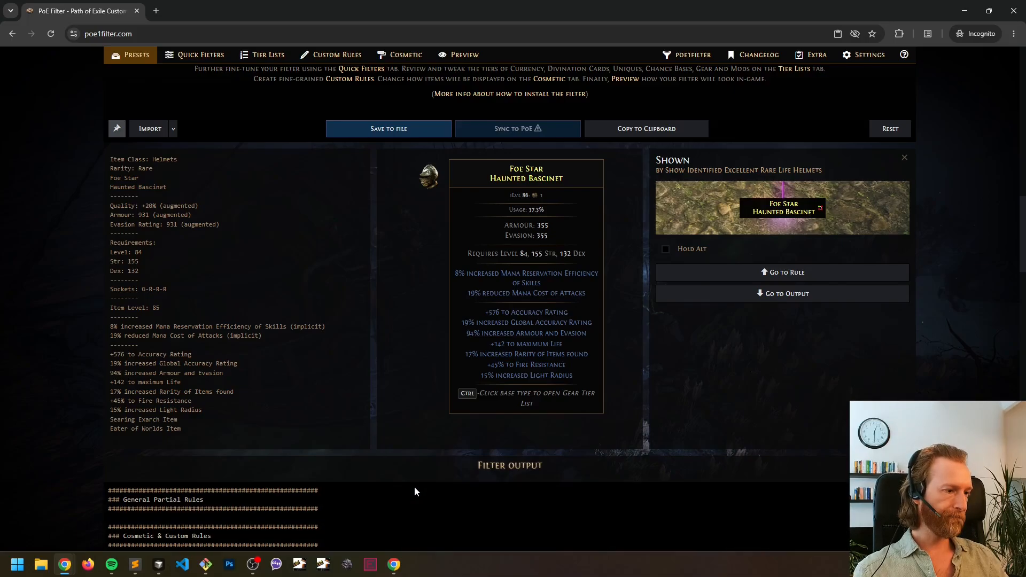
- Fetch the text of an unidentified unique Heavy Belt from the text editor and paste it into the filter site for checking
click(135, 560)
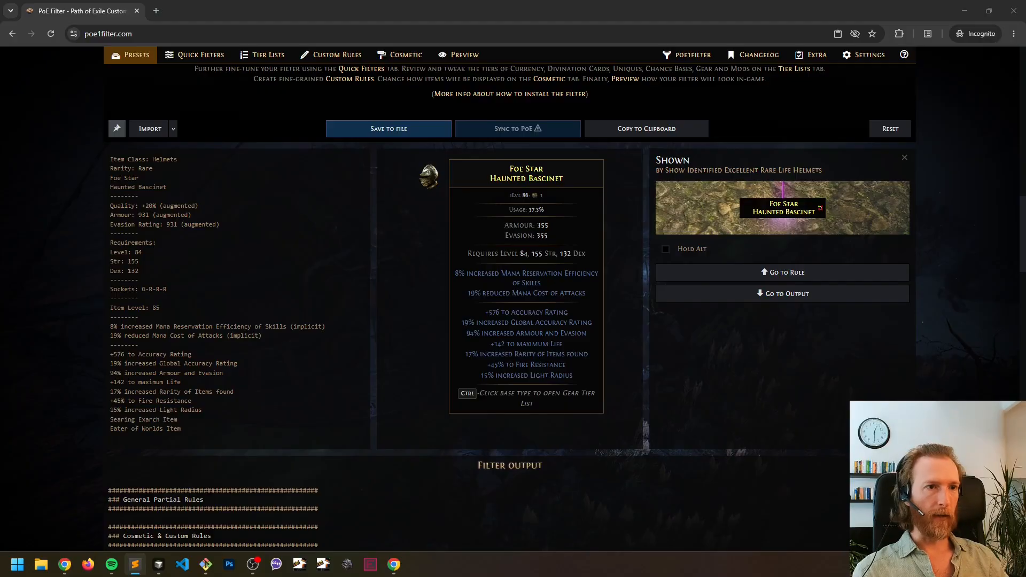
click(50, 100)
text(Item Class: Belts Rarity: Unique Heavy Belt -------- Item Level: 82 -------- { Implicit Modifier } 20(20-30)% increased Stun Threshold { Implicit Modifier — Charm } Has 1(1-3) Charm Slot -------- Unidentified)
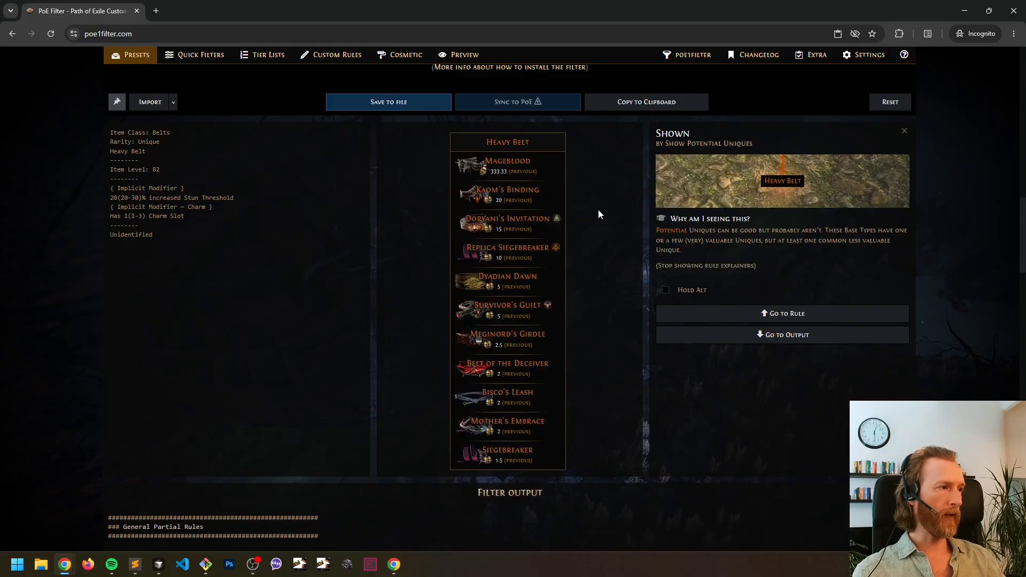
- Go to the filter output rule that matches the Heavy Belt, and return to the presets
click(787, 335)
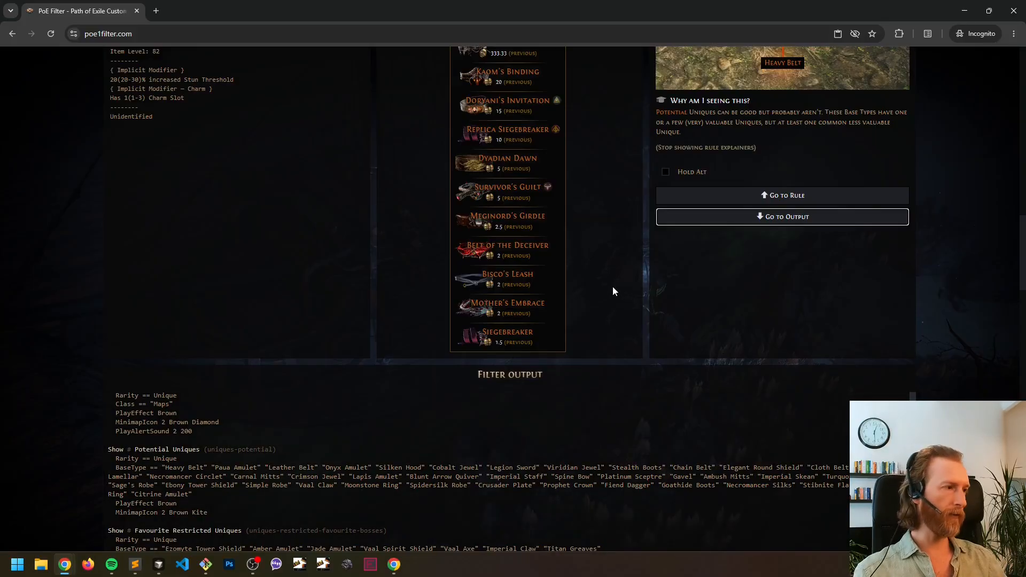
scroll(613, 289, up, 15)
scroll(608, 292, up, 8)
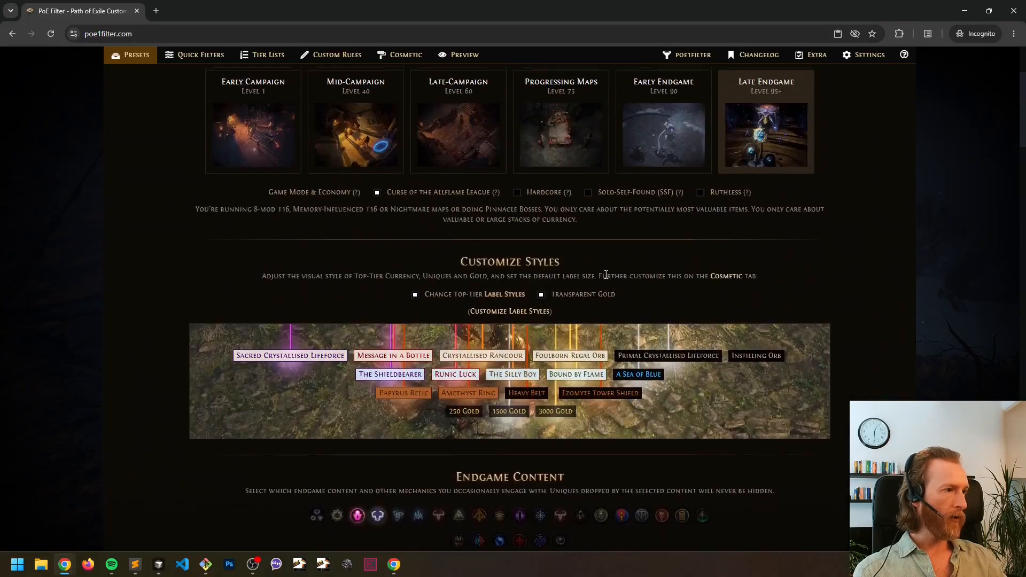